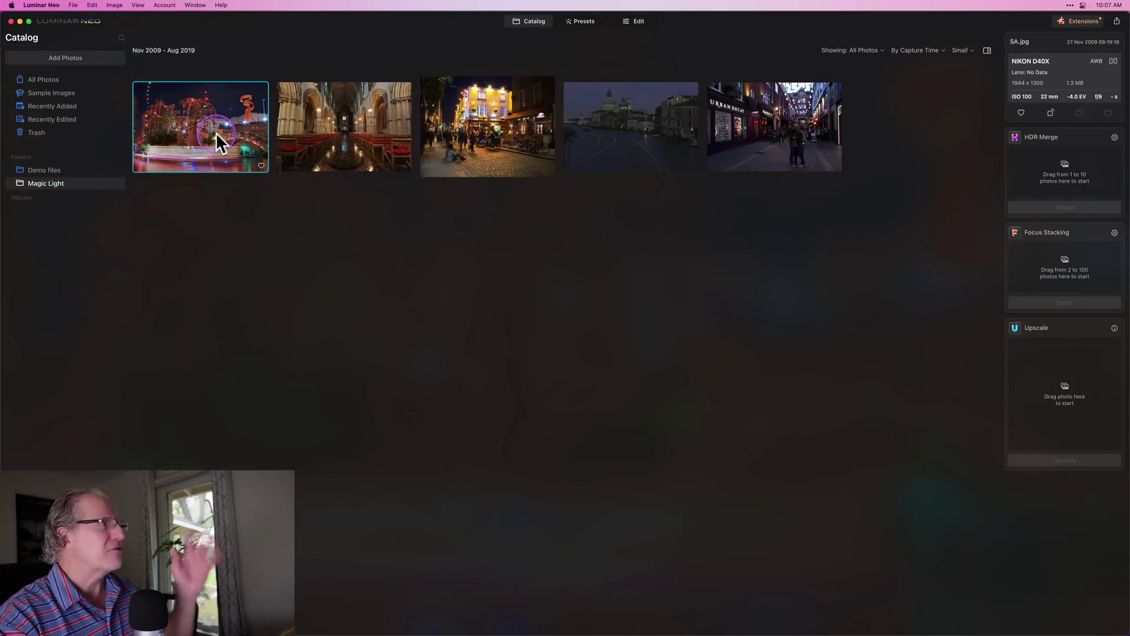
left_click(638, 21)
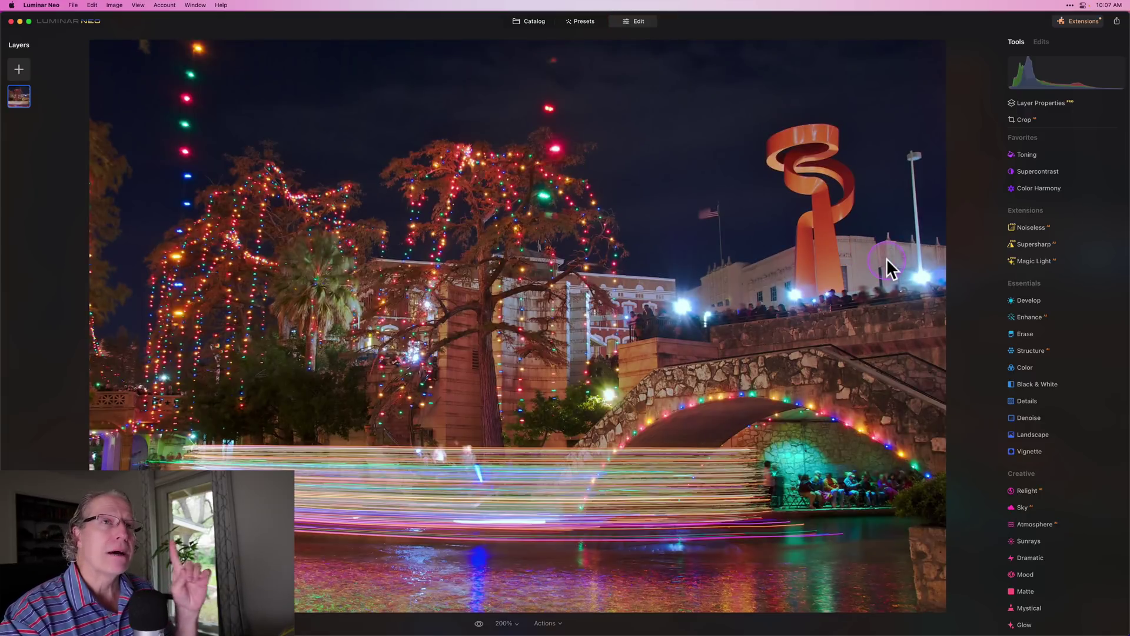
left_click(1084, 19)
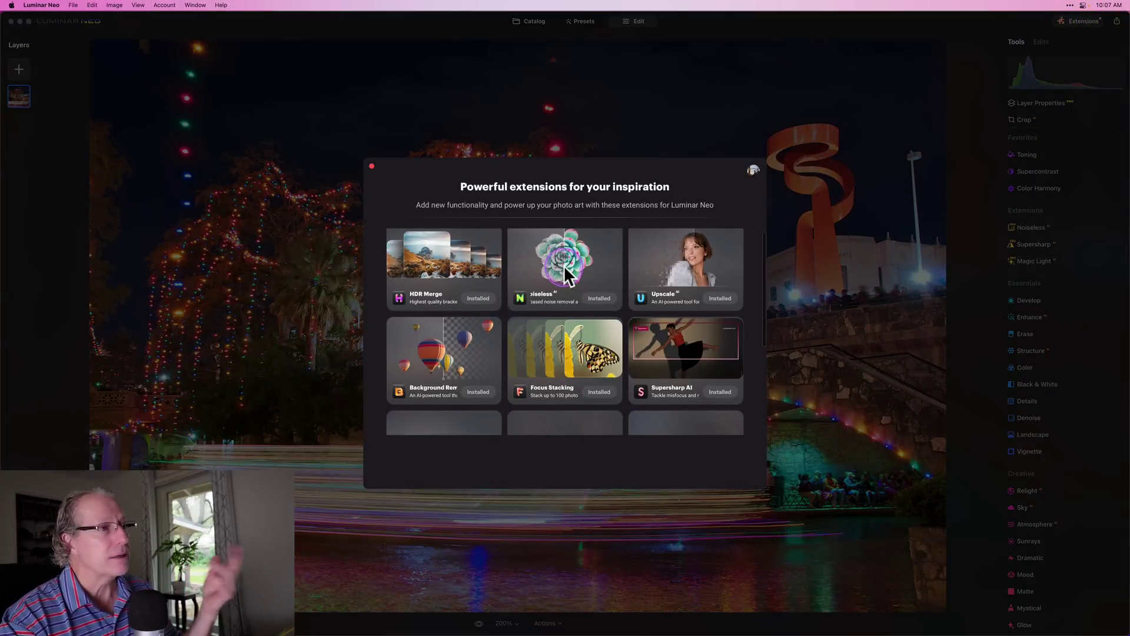
scroll(564, 264, "down", 1)
scroll(563, 265, "down", 3)
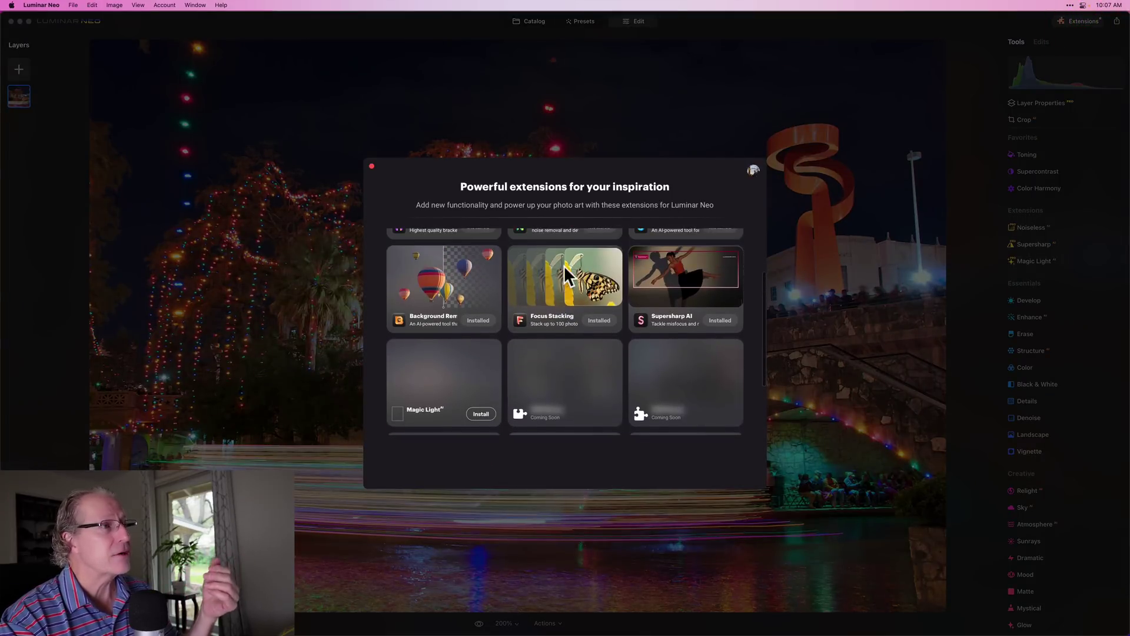
scroll(563, 264, "up", 2)
scroll(563, 270, "down", 2)
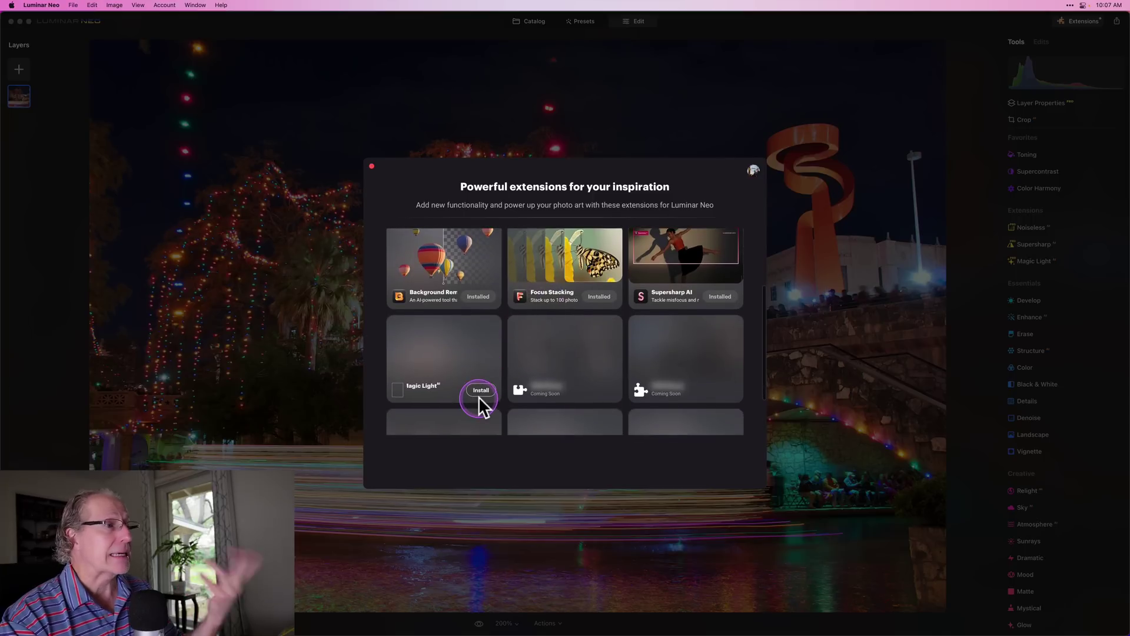
left_click(371, 167)
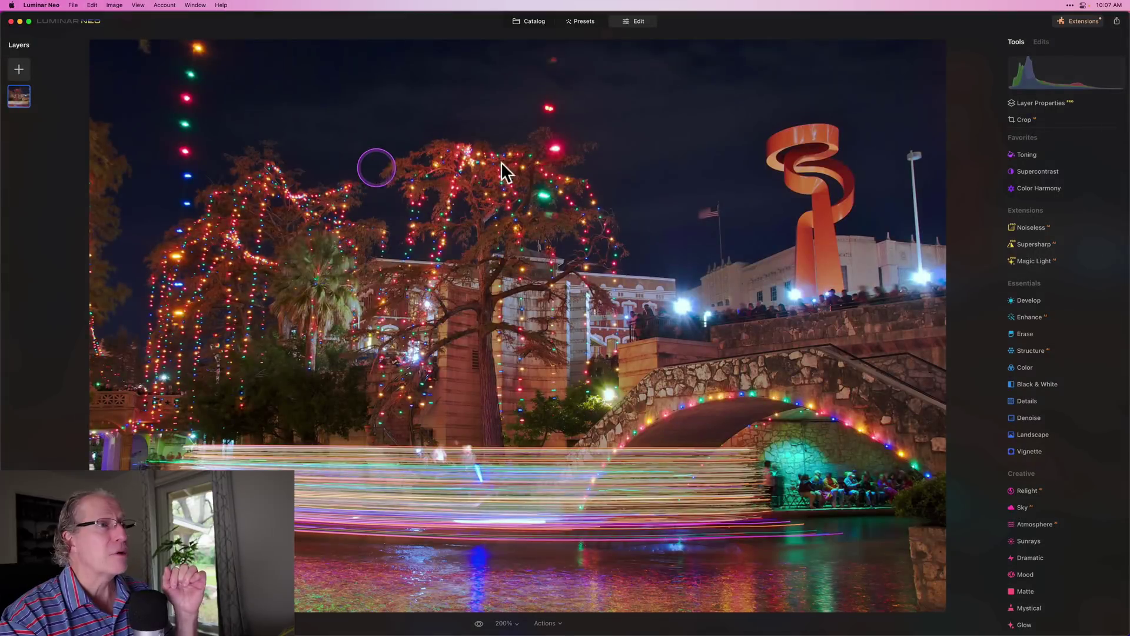
- Preview Magic Light starbursts on the river photo, compare them, then reset Intensity to 0
left_click(1036, 260)
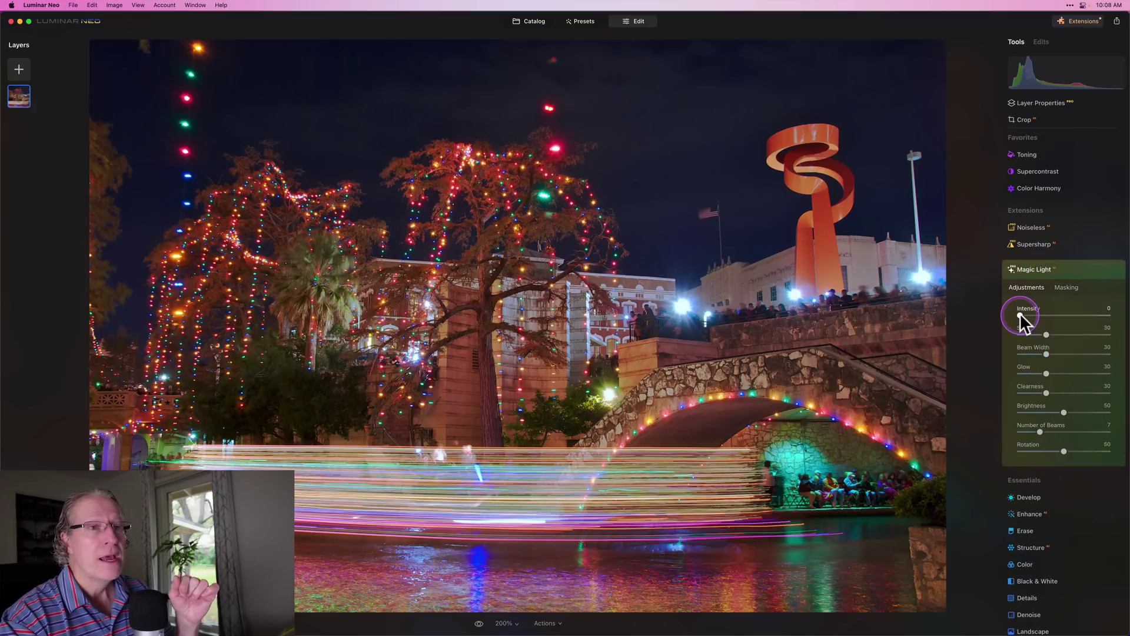
left_click_drag(1019, 313, 1127, 295)
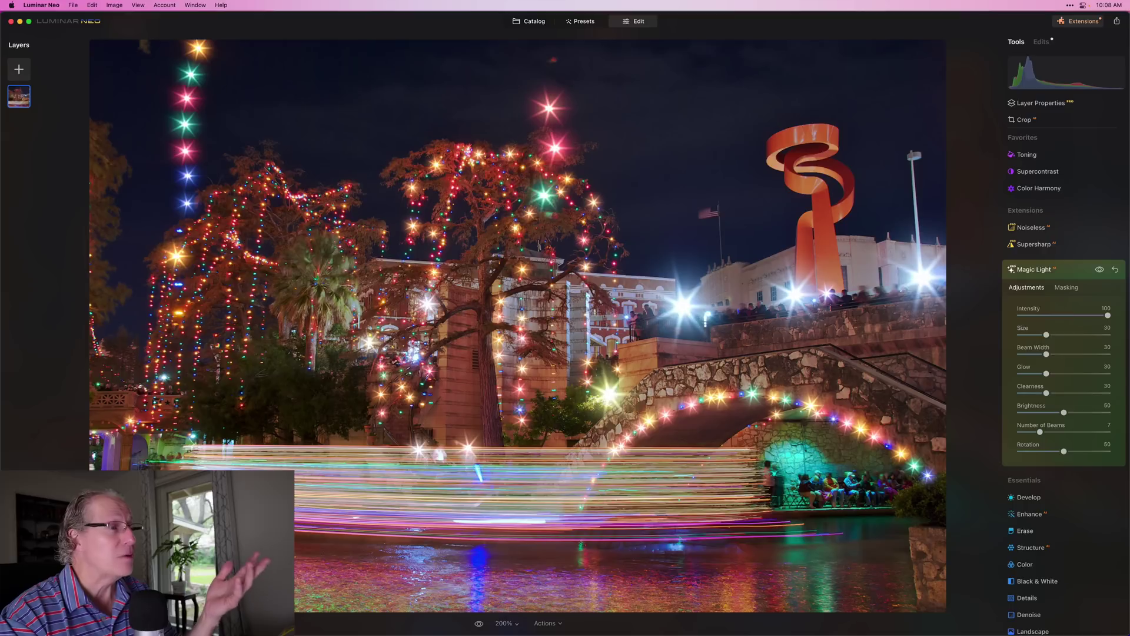
left_click(1098, 270)
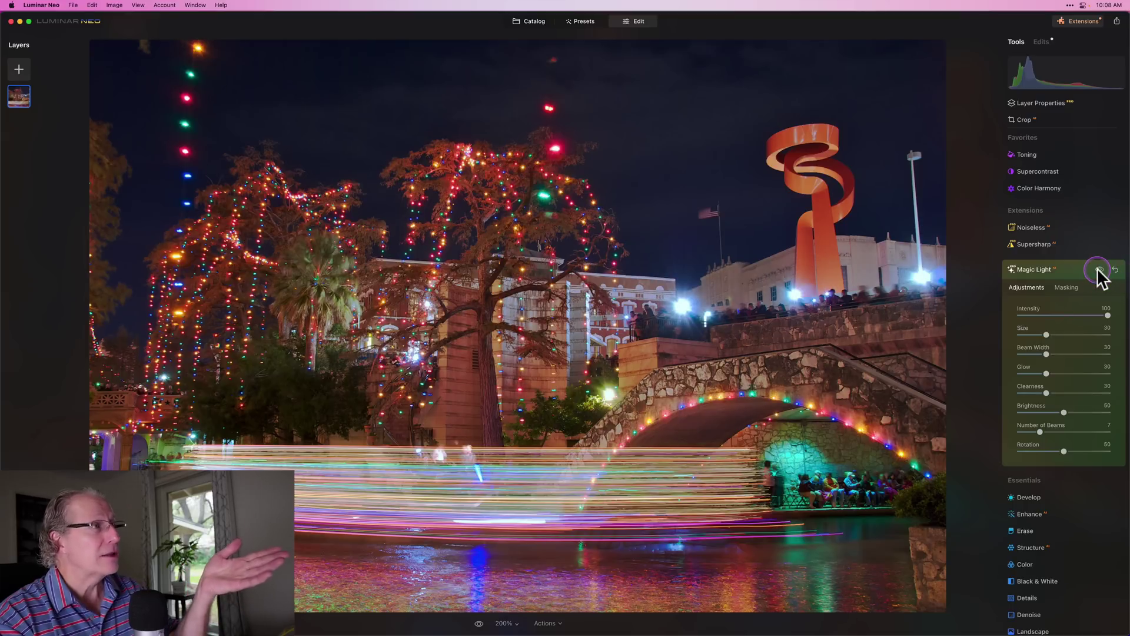
left_click(1099, 270)
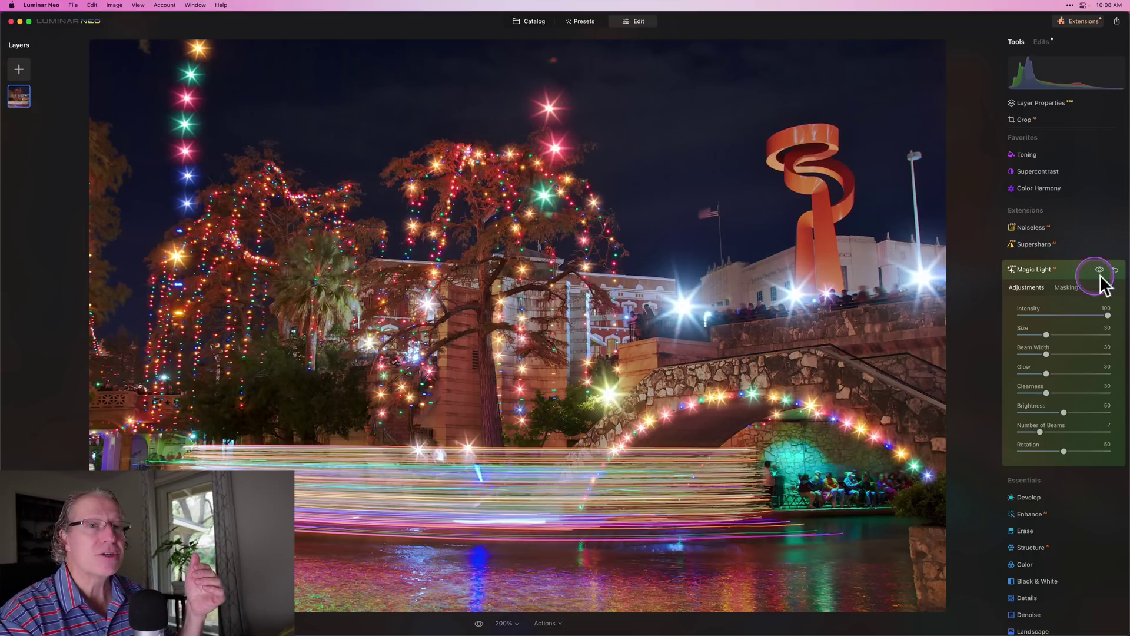
left_click(1115, 270)
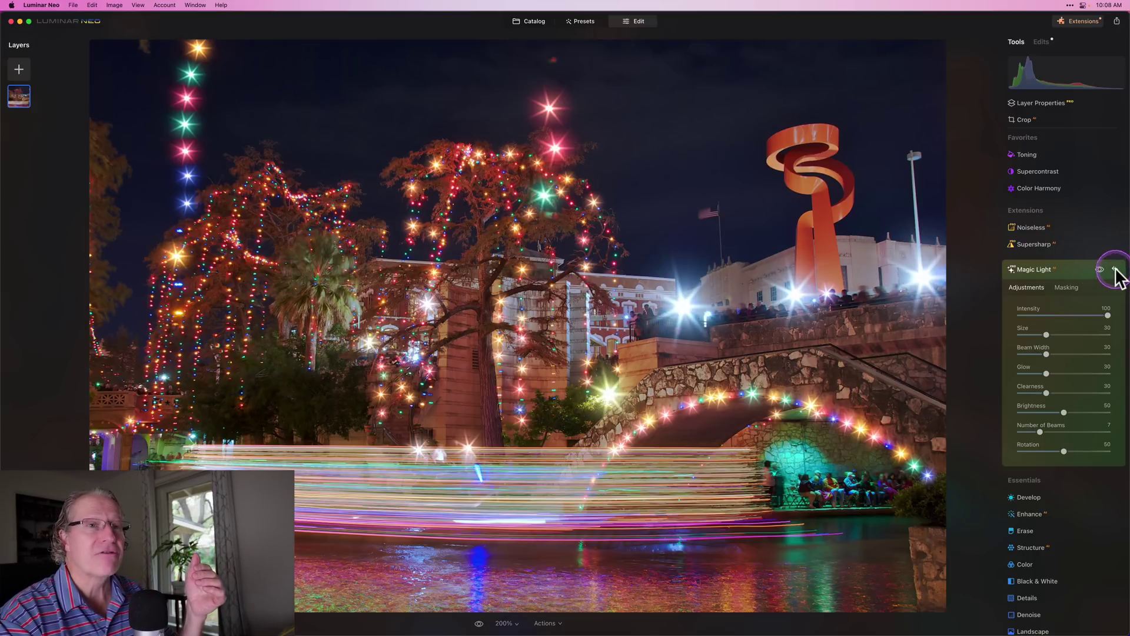
- Pick Cathedral.NEF in the Catalog and open it in the Edit workspace
left_click(528, 22)
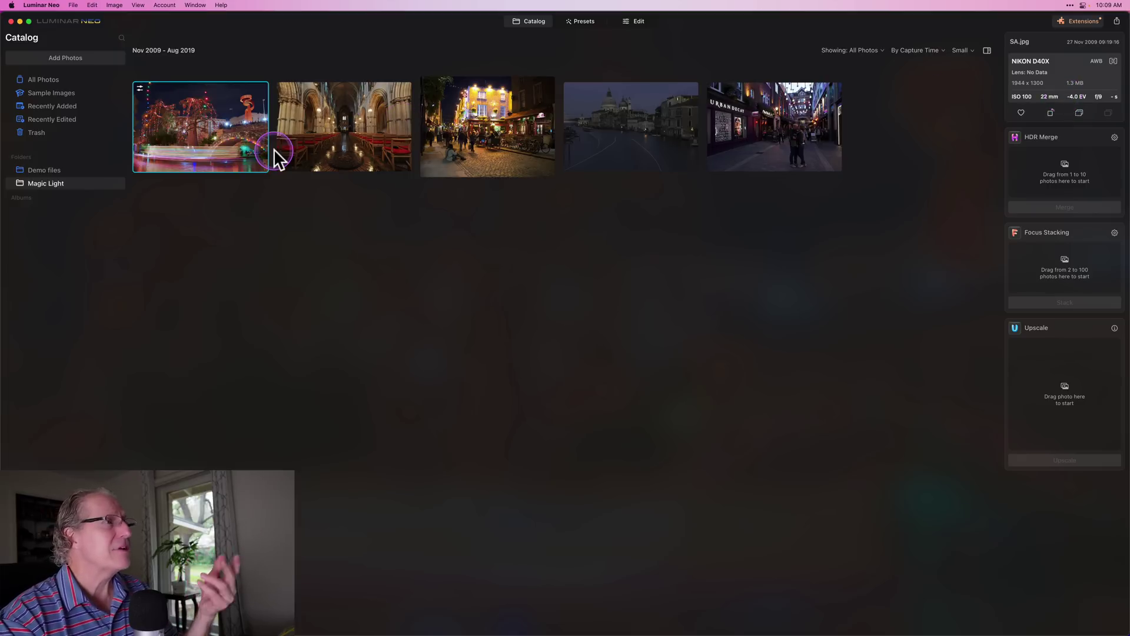
left_click(344, 133)
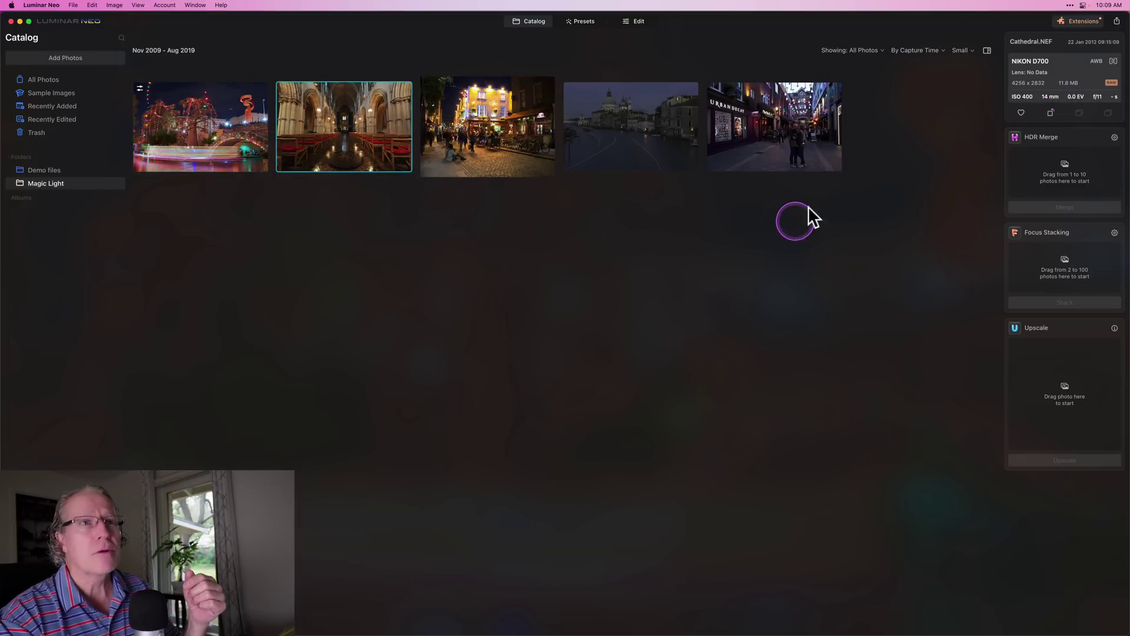
left_click(634, 21)
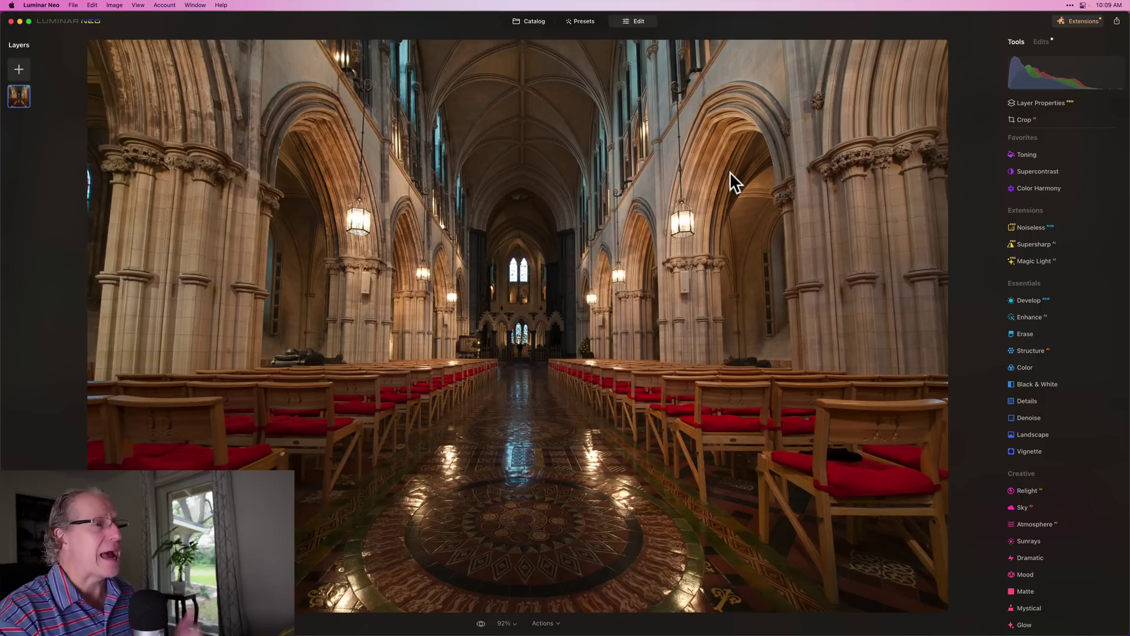
- Raise Magic Light Intensity to 100 on the cathedral lanterns and compare before and after
left_click(1093, 272)
left_click(1044, 260)
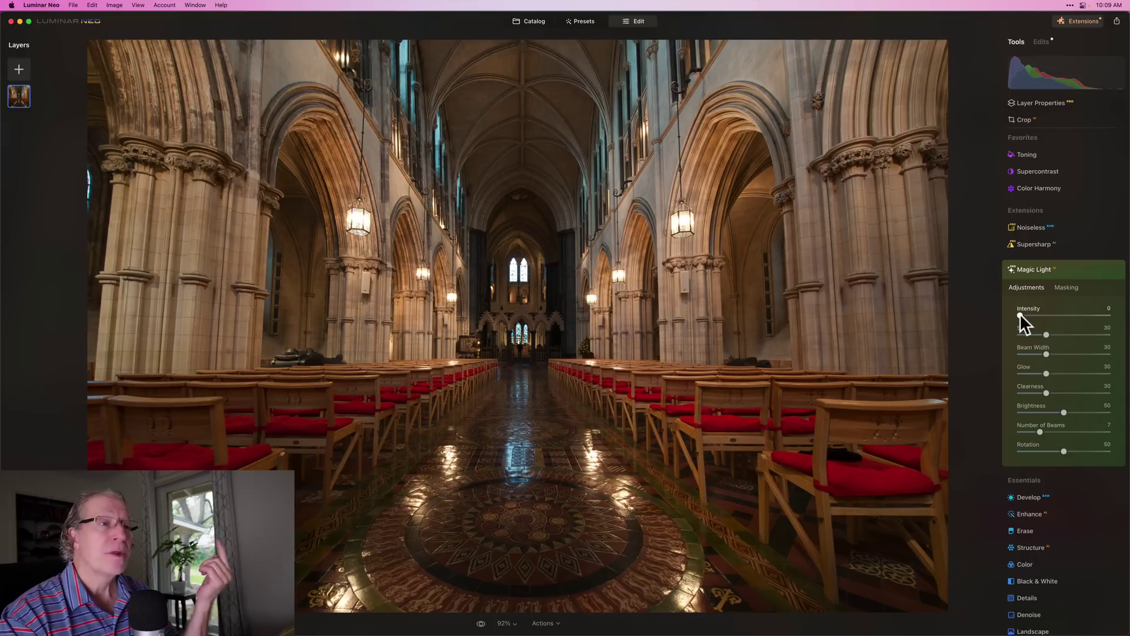
left_click_drag(1020, 315, 1112, 303)
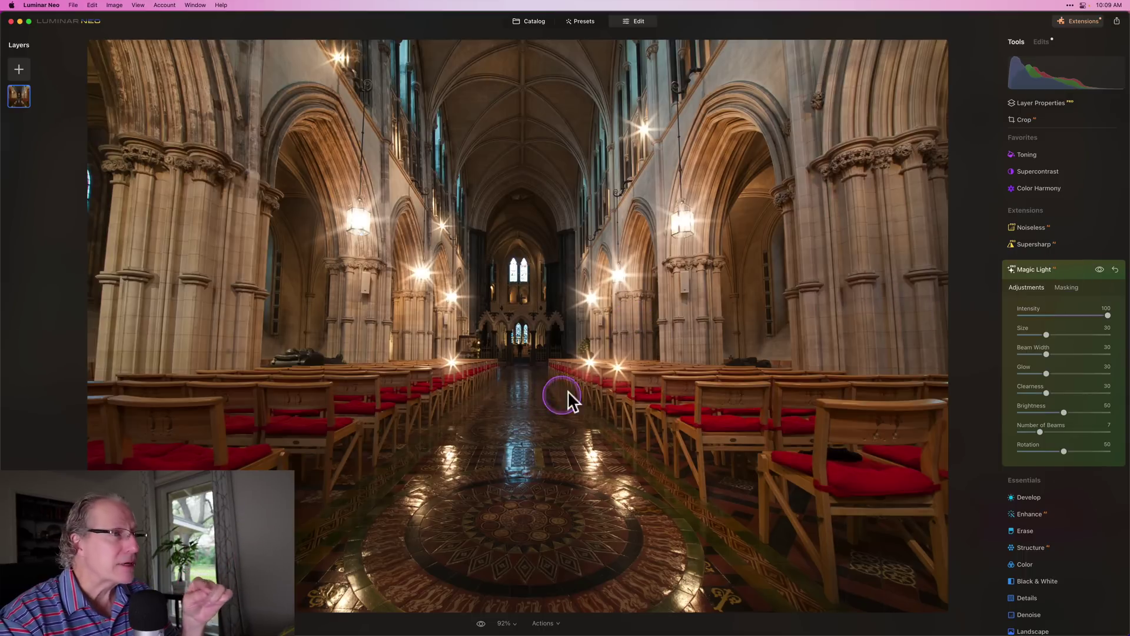
left_click(1098, 270)
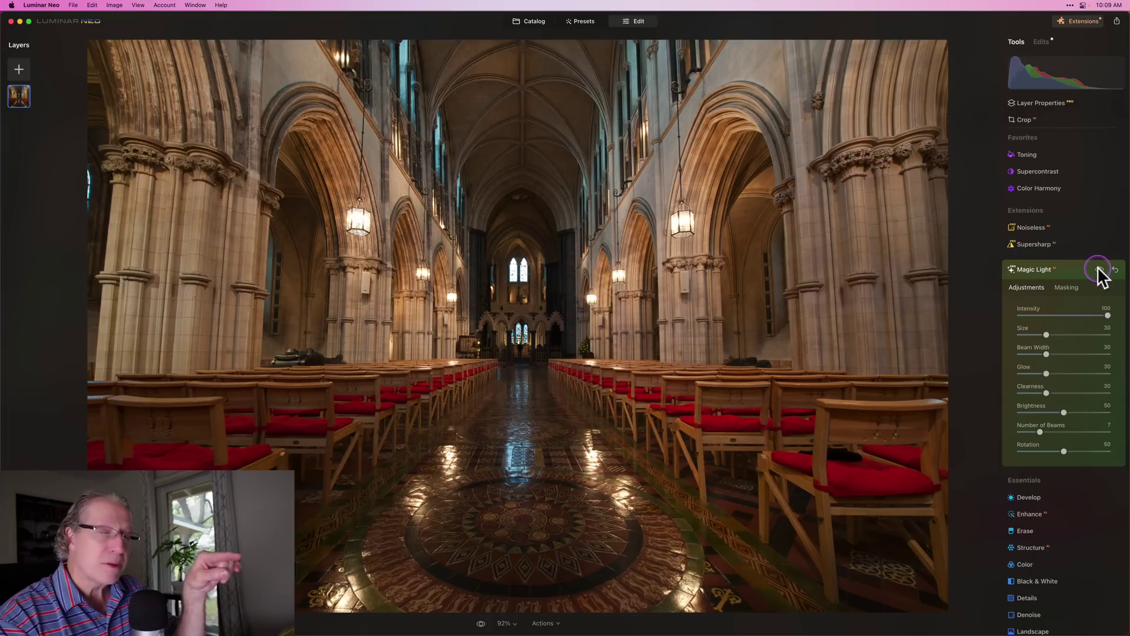
left_click(1099, 270)
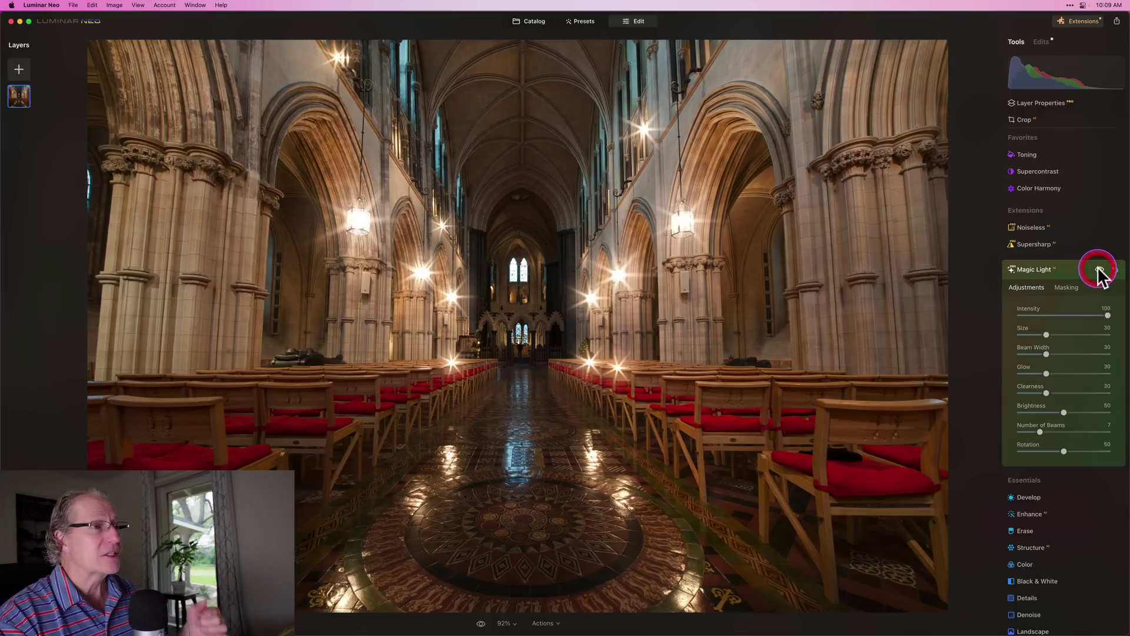
left_click(1064, 287)
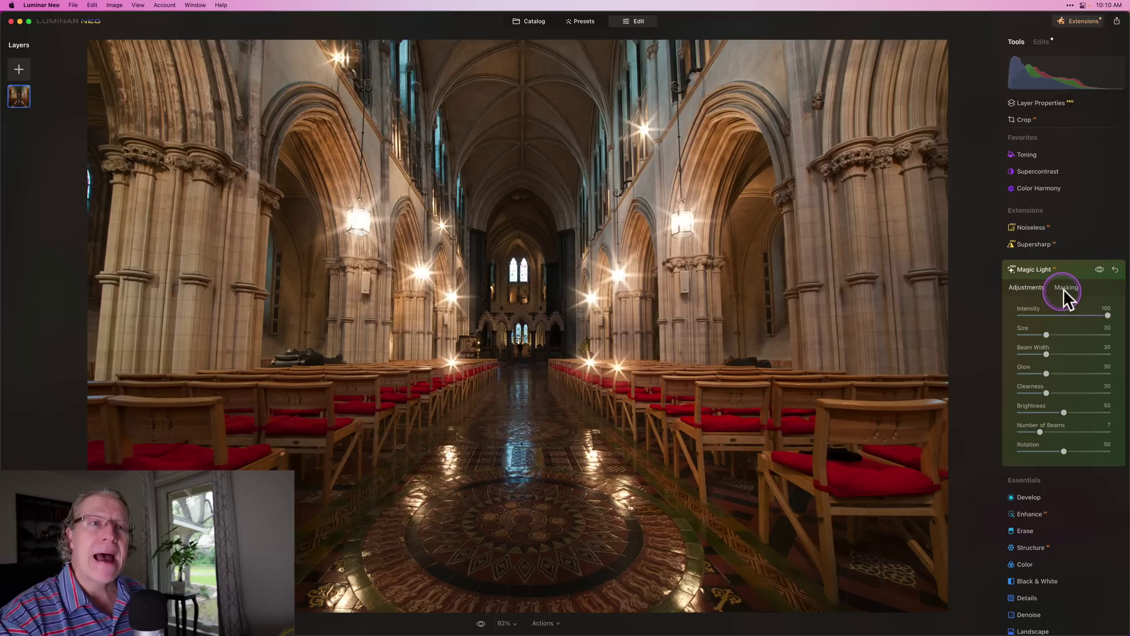
- Switch Magic Light masking to an Erase brush and paint starbursts off the central pews
left_click(1063, 288)
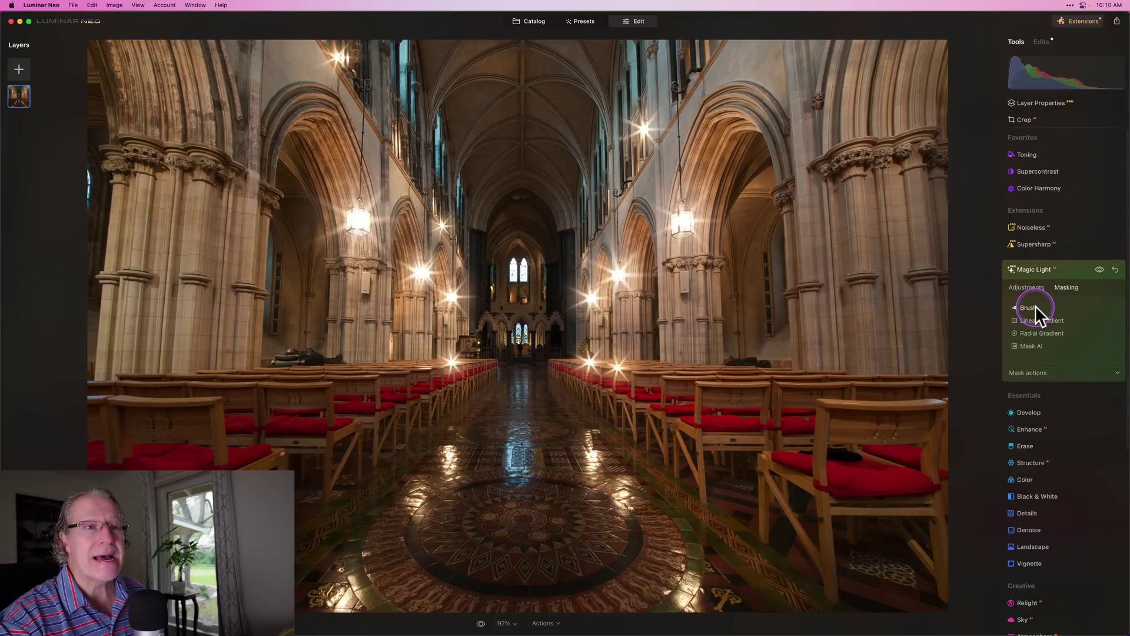
left_click(1035, 307)
left_click(1085, 323)
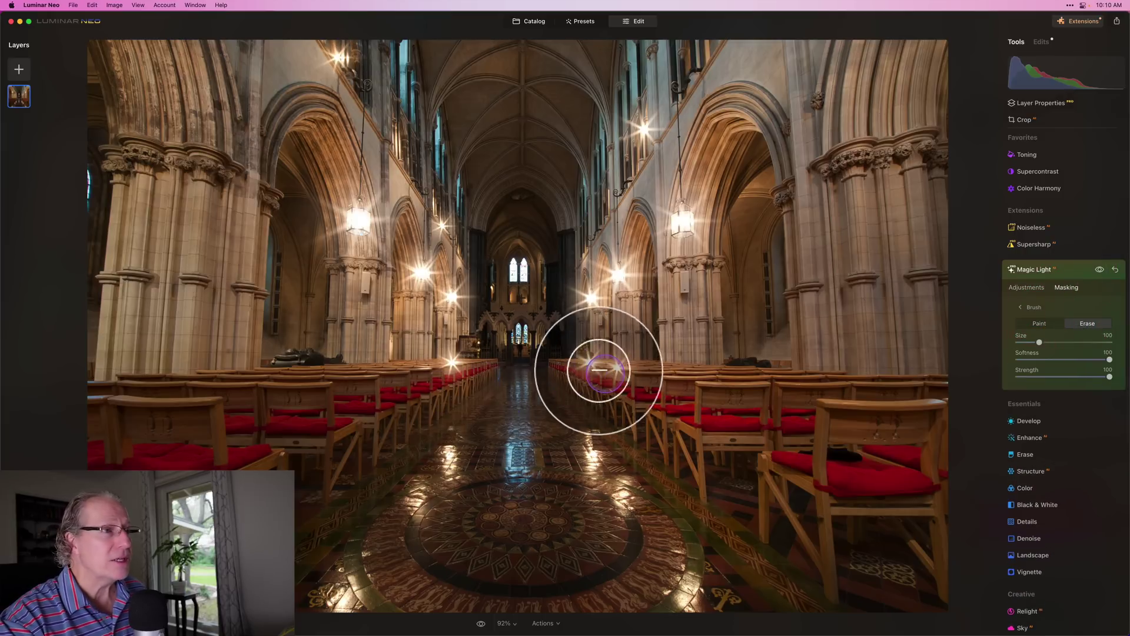
left_click_drag(577, 356, 632, 365)
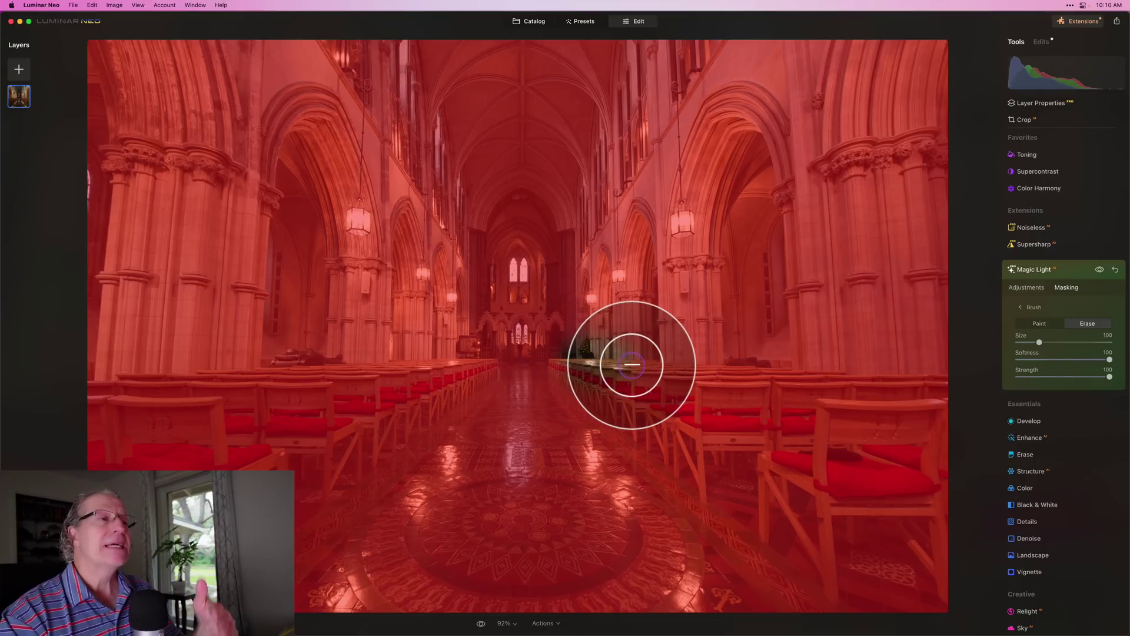
mouse_move(618, 370)
left_mouse_down()
mouse_move(367, 382)
mouse_move(466, 365)
mouse_move(387, 365)
mouse_move(489, 360)
mouse_move(641, 375)
left_mouse_up()
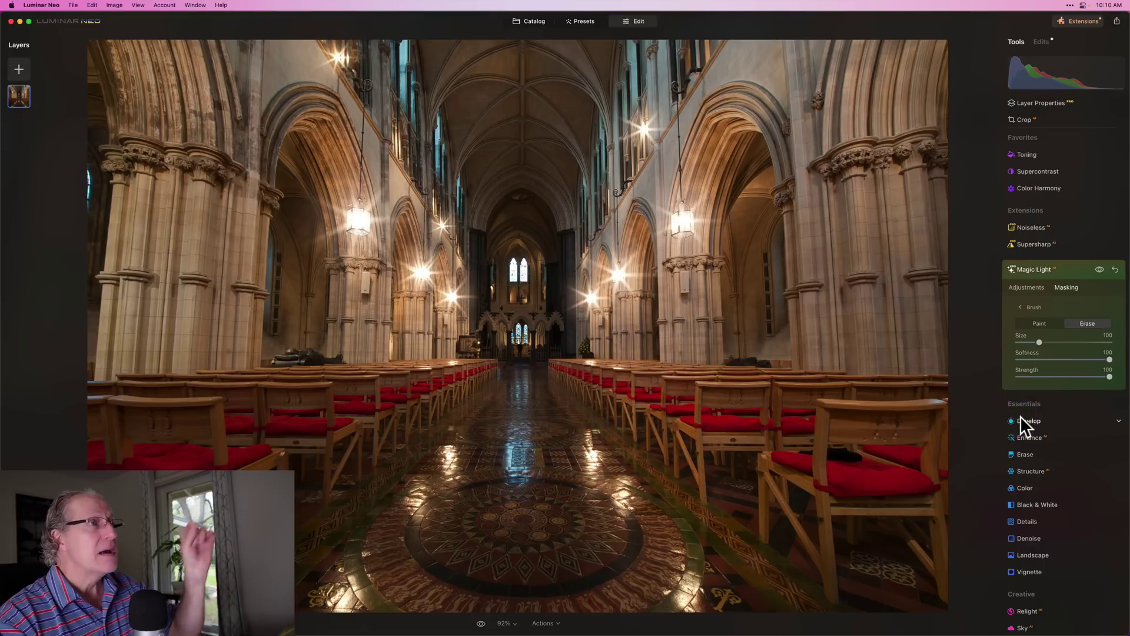
- Erase starbursts over the upper nave and arches, then compare with the effect toggled
left_click(616, 166)
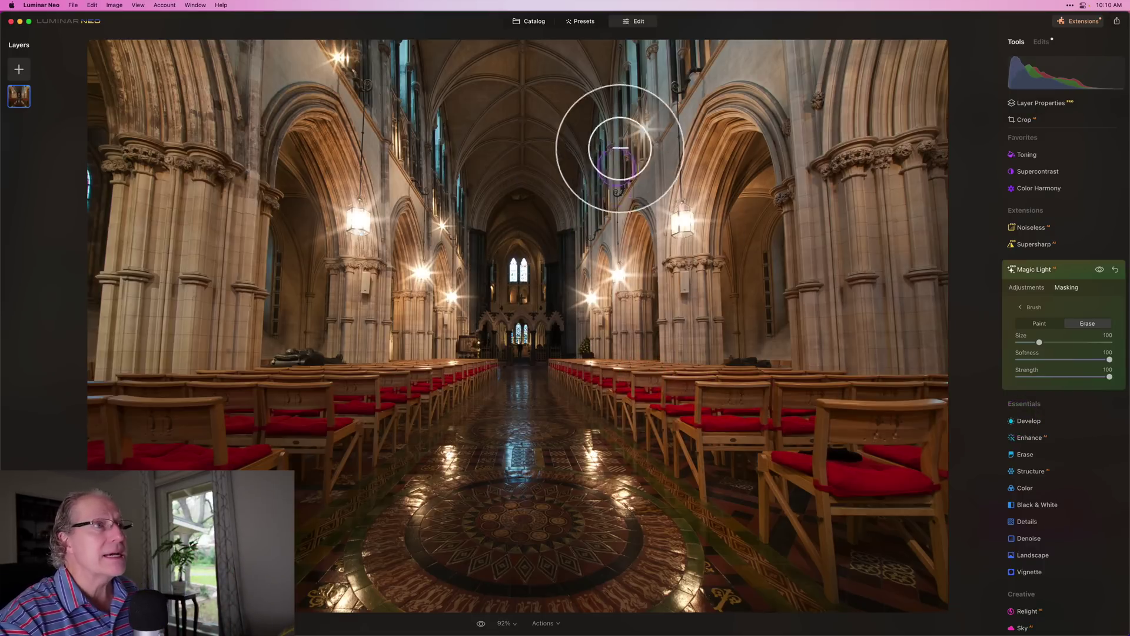
mouse_move(620, 148)
left_mouse_down()
mouse_move(678, 98)
mouse_move(632, 117)
mouse_move(663, 147)
mouse_move(648, 120)
mouse_move(604, 154)
mouse_move(651, 139)
left_mouse_up()
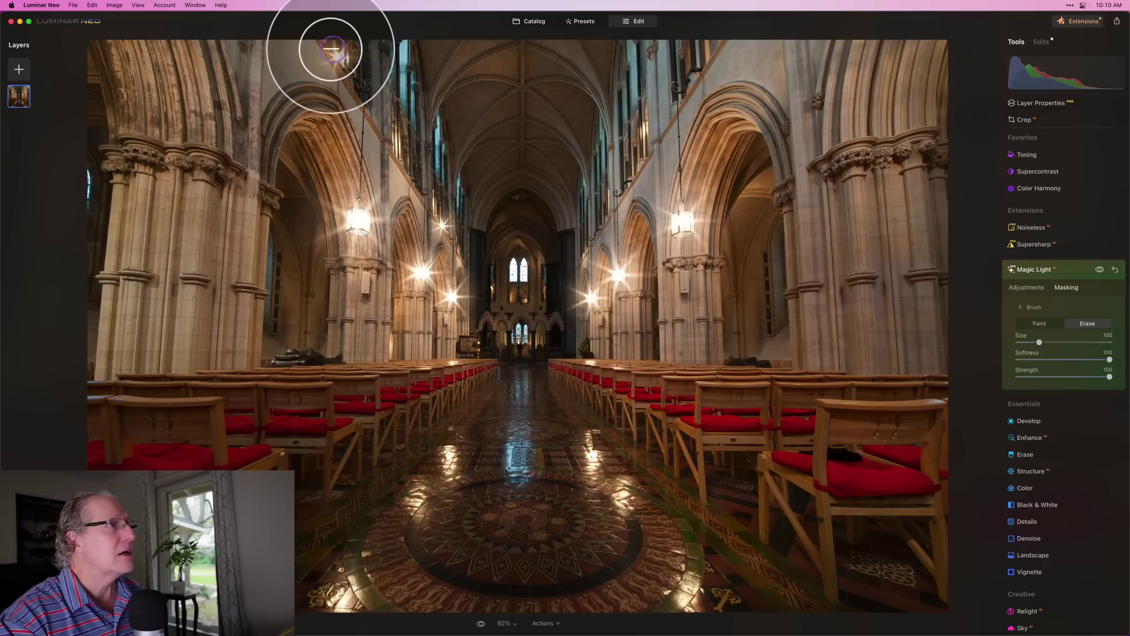
left_click(330, 49)
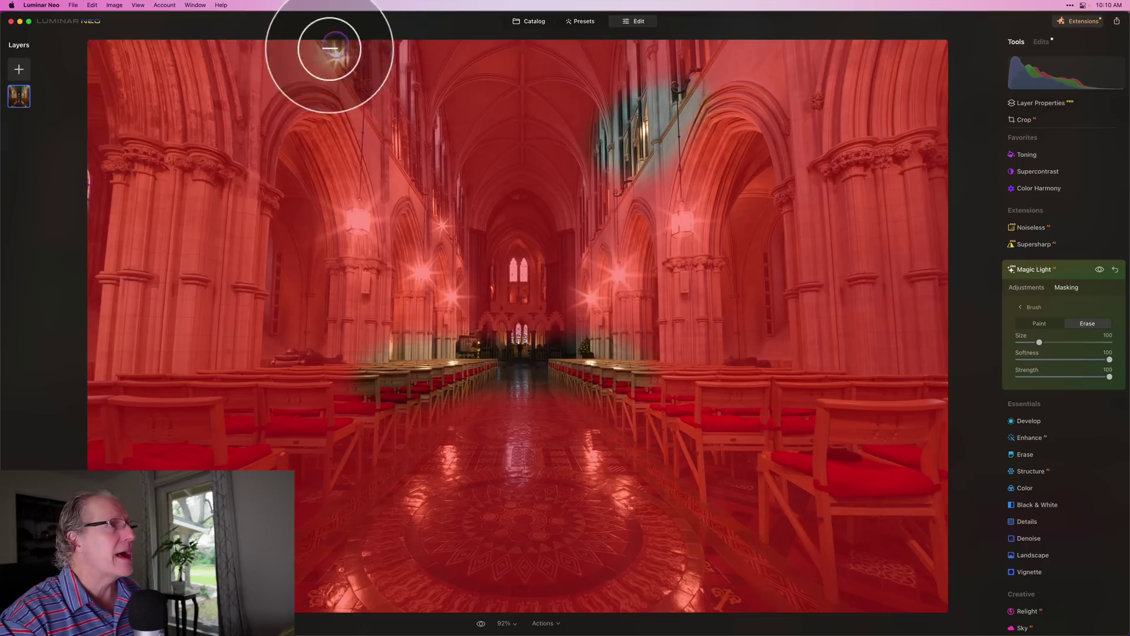
left_click_drag(330, 48, 338, 55)
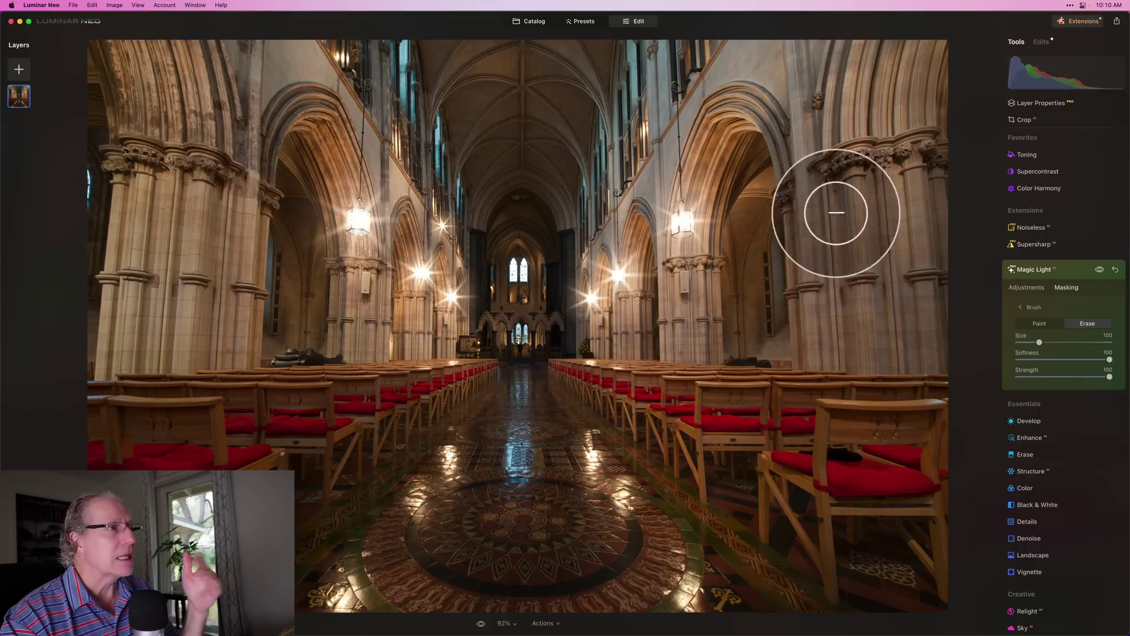
mouse_move(436, 201)
left_mouse_down()
mouse_move(449, 222)
mouse_move(433, 219)
mouse_move(453, 223)
left_mouse_up()
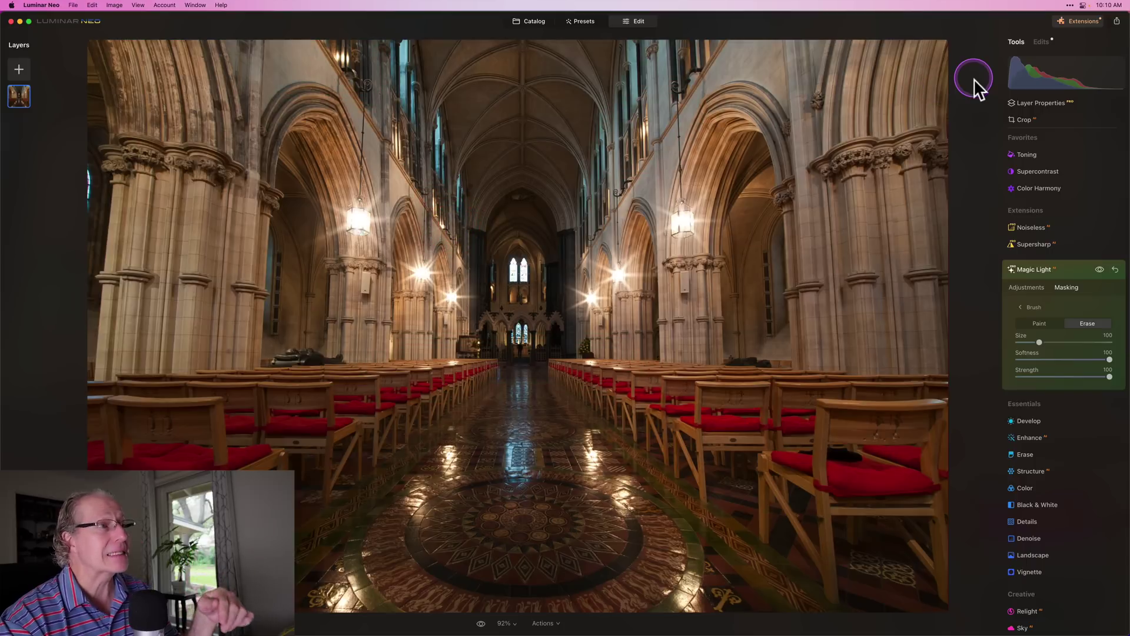
left_click(1099, 269)
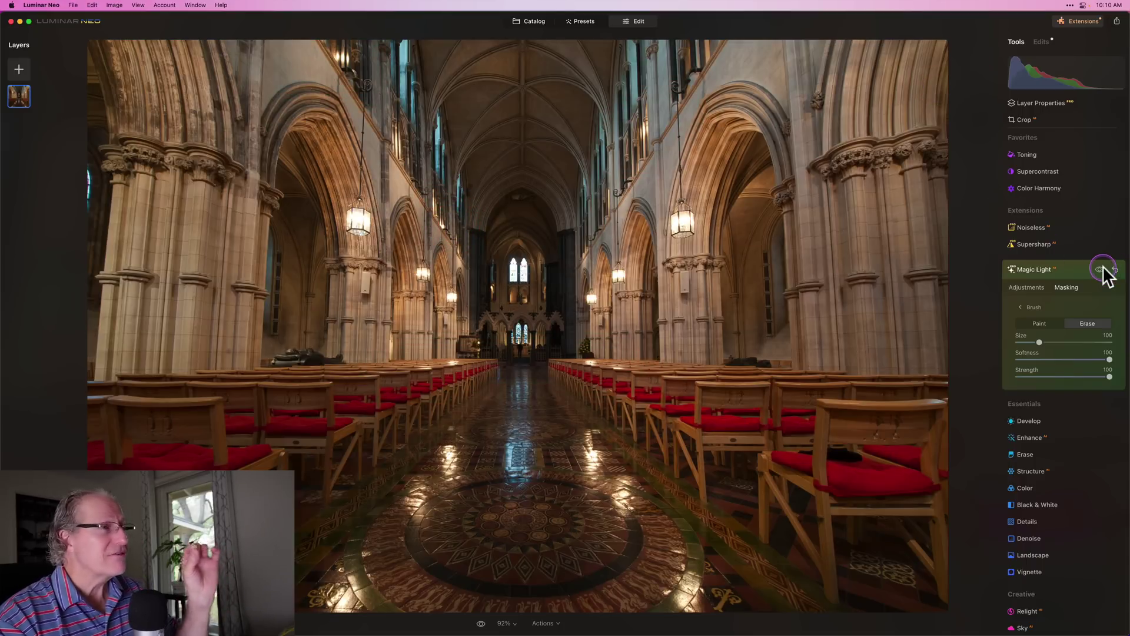
left_click(1100, 269)
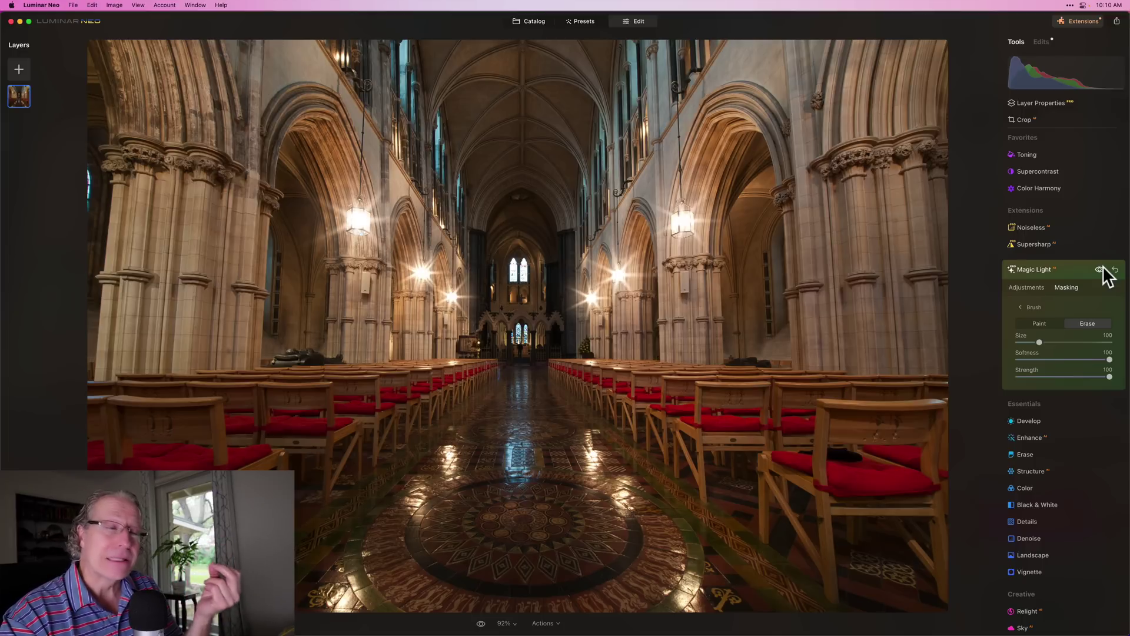
left_click(502, 17)
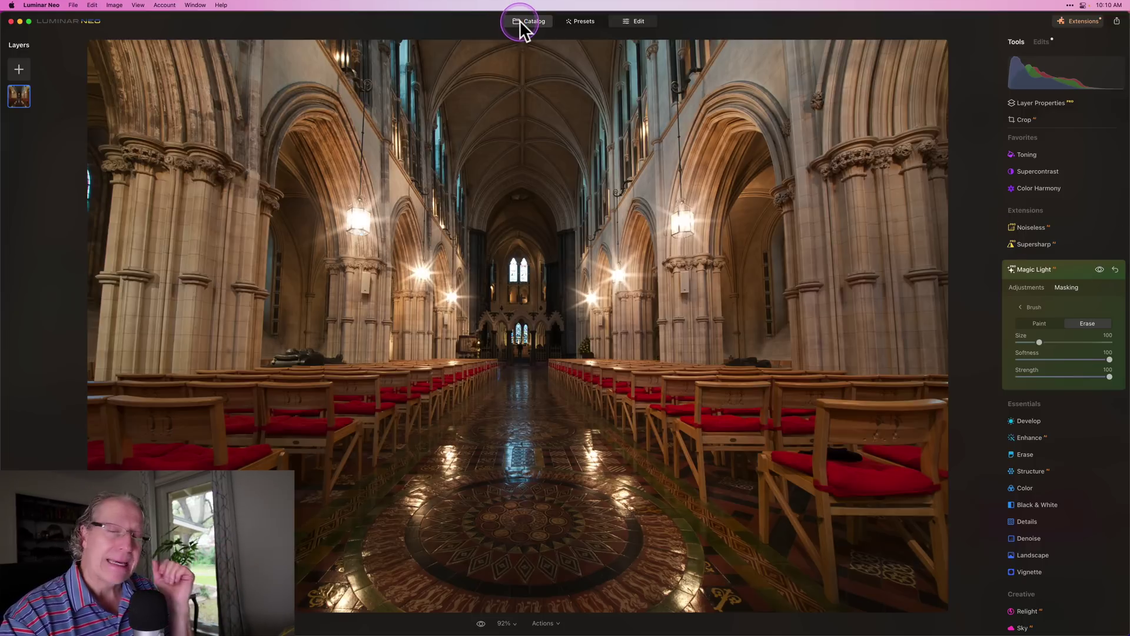
- Pick Dublin2.jpeg in the Catalog and open it in the Edit workspace
left_click(519, 21)
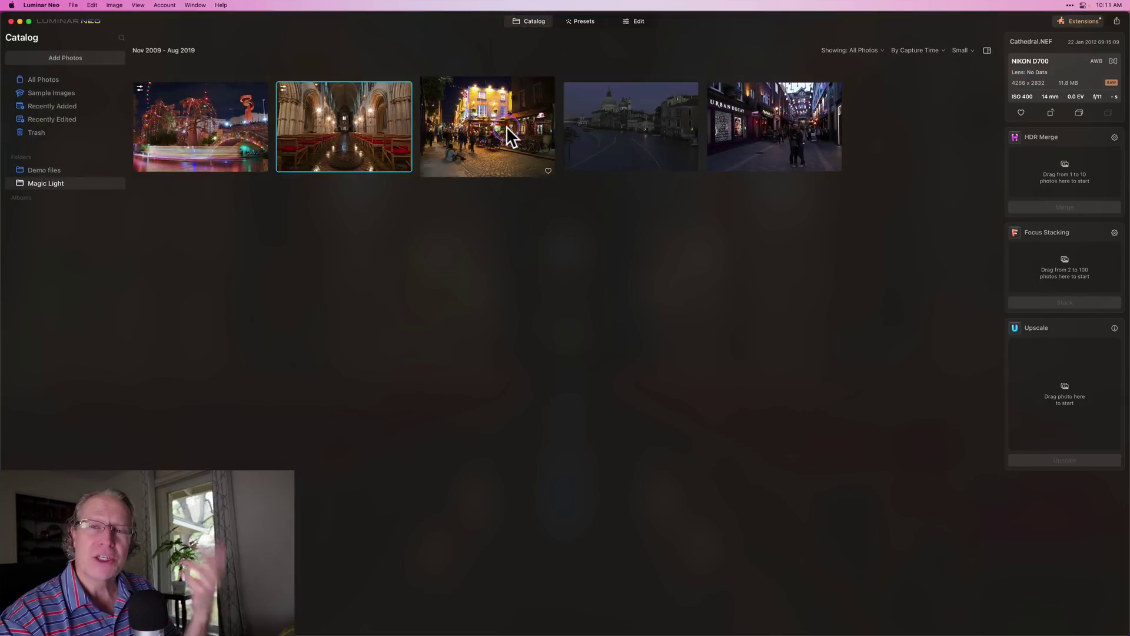
left_click(506, 126)
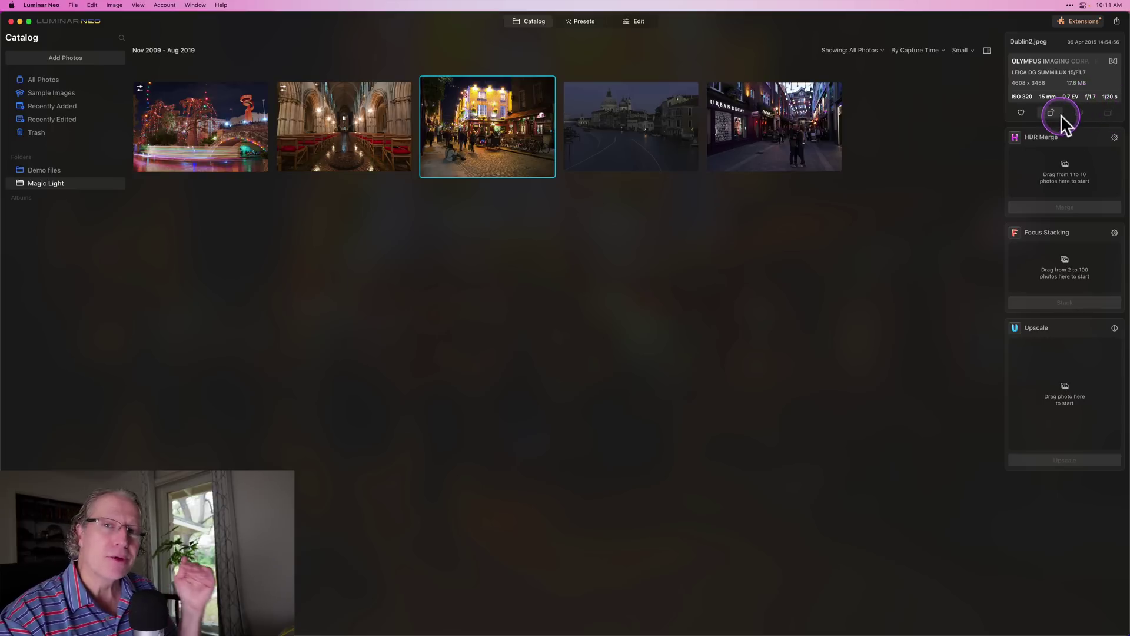
left_click(631, 20)
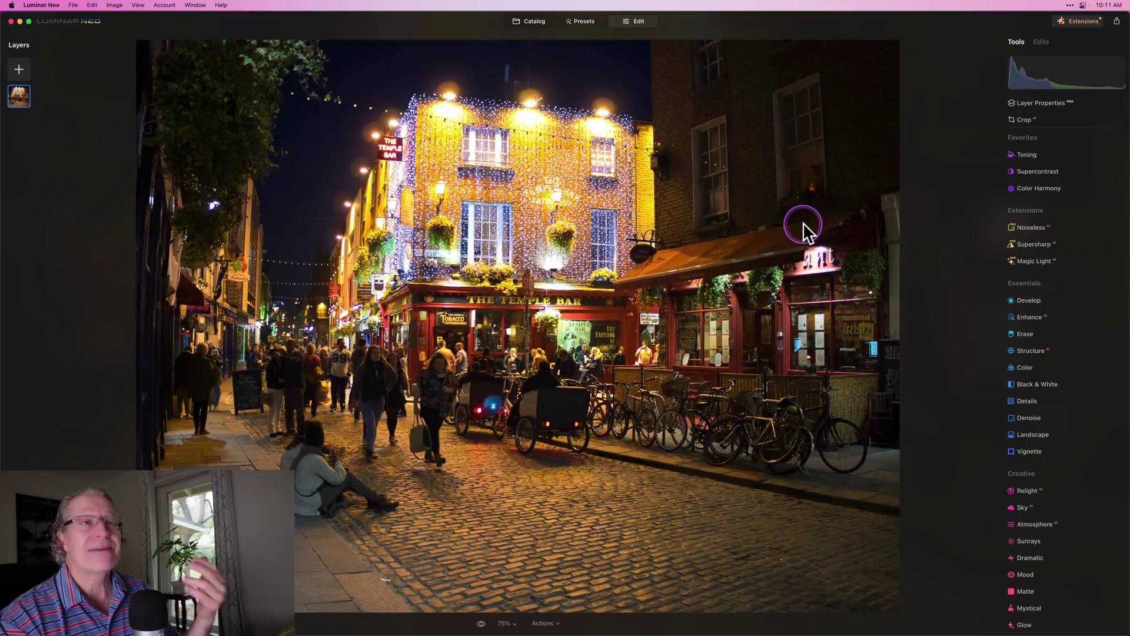
- Set Magic Light Intensity to 100 on the Temple Bar photo and compare before and after
left_click(1051, 262)
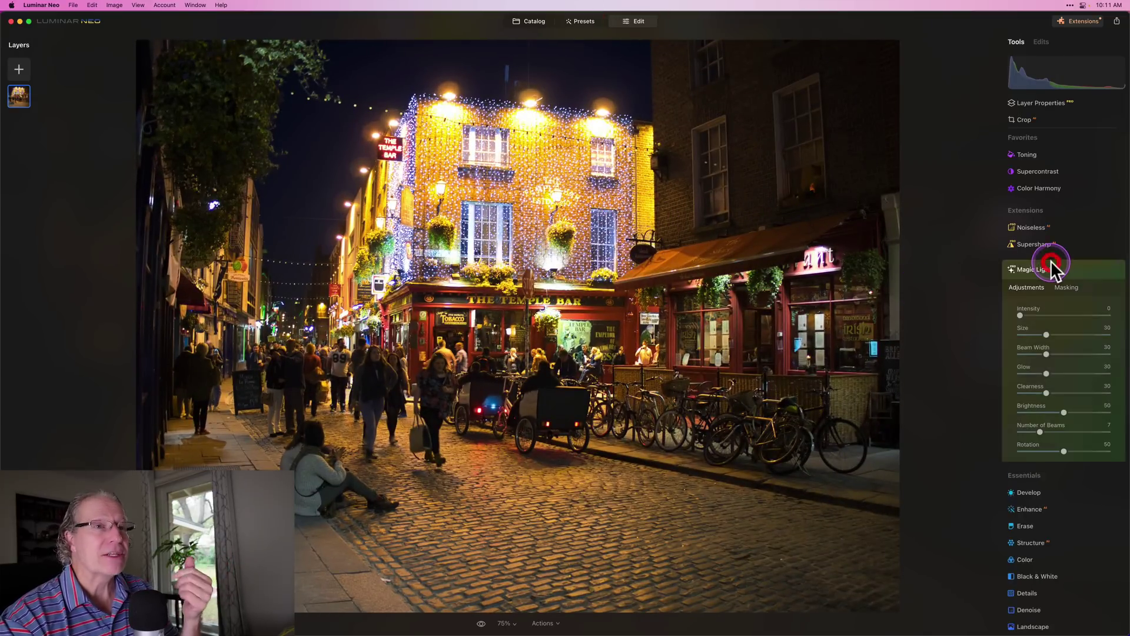
left_click_drag(1019, 313, 1121, 305)
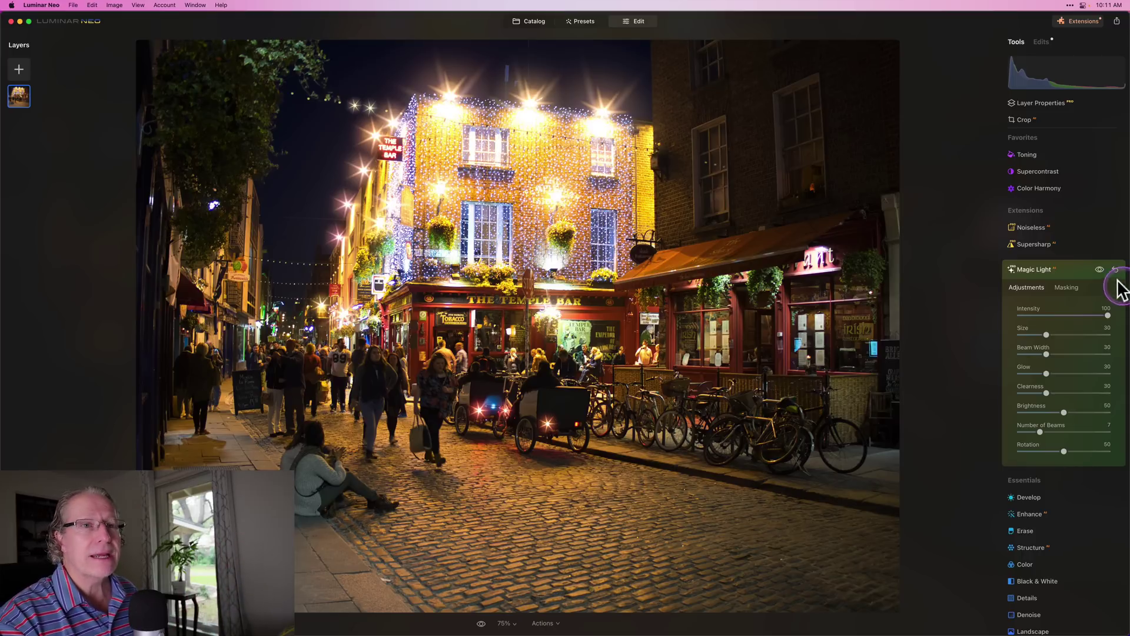
left_click(1098, 269)
left_click(1099, 269)
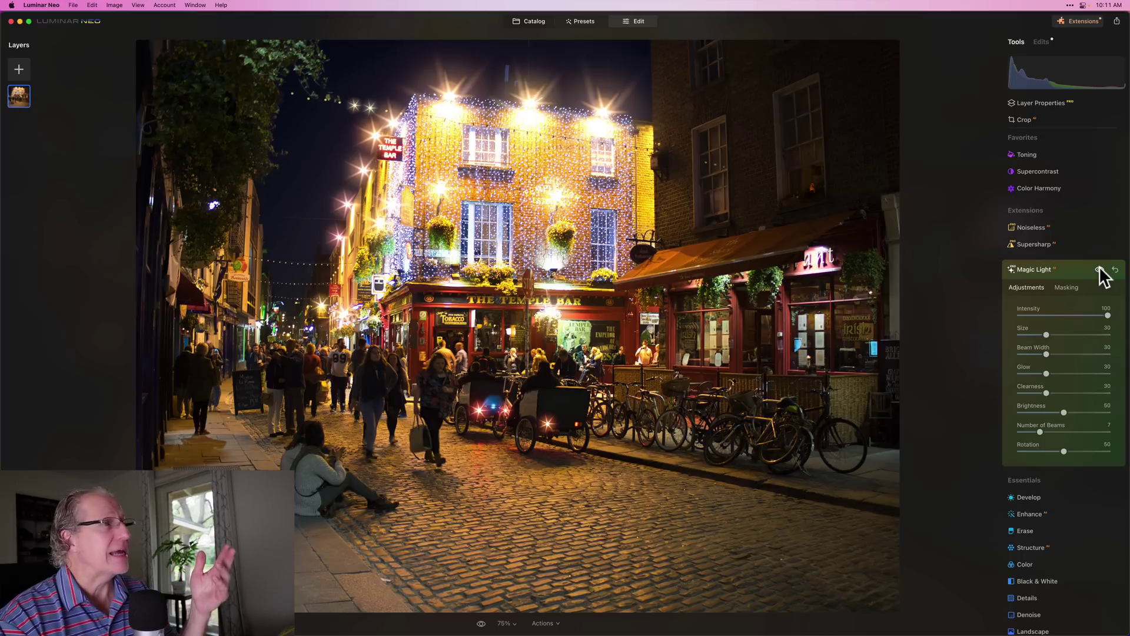
left_click(1099, 269)
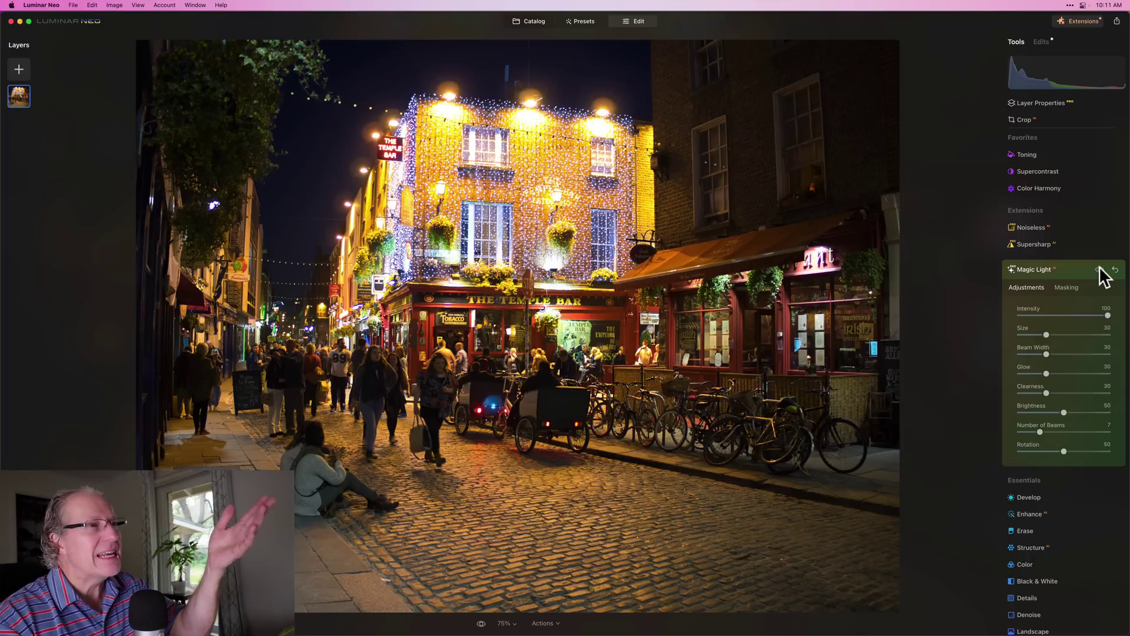
left_click(1099, 269)
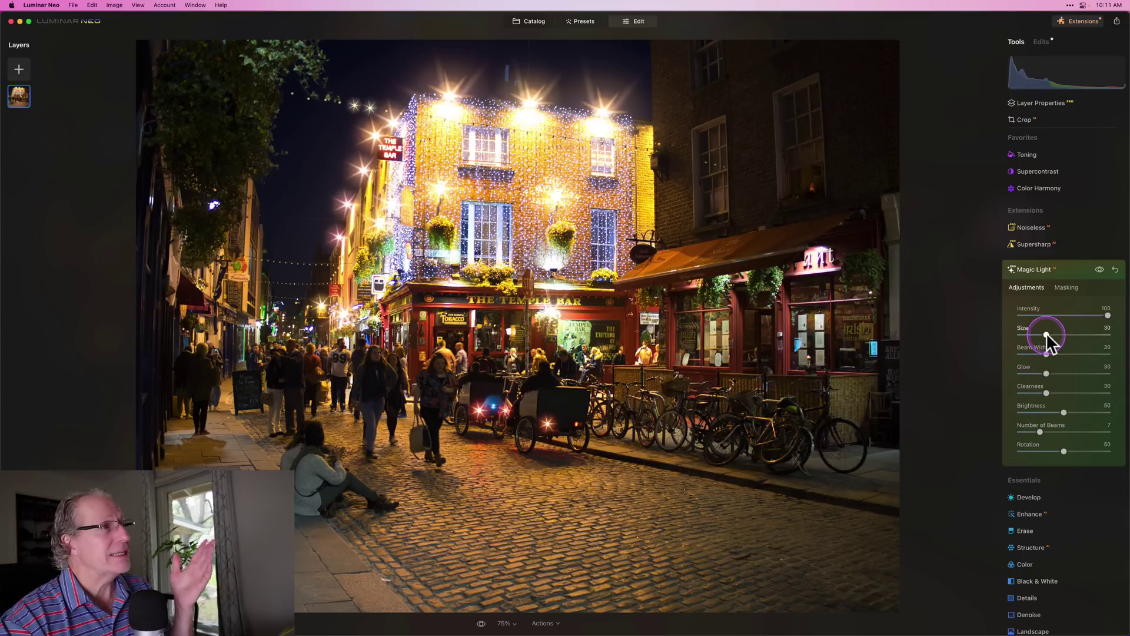
- Set Magic Light Beam Width to 9 and Glow to 34, then compare without the effect
mouse_move(1047, 333)
left_mouse_down()
mouse_move(1126, 327)
mouse_move(1030, 334)
mouse_move(1046, 334)
mouse_move(1053, 352)
mouse_move(1112, 344)
mouse_move(1030, 349)
left_mouse_up()
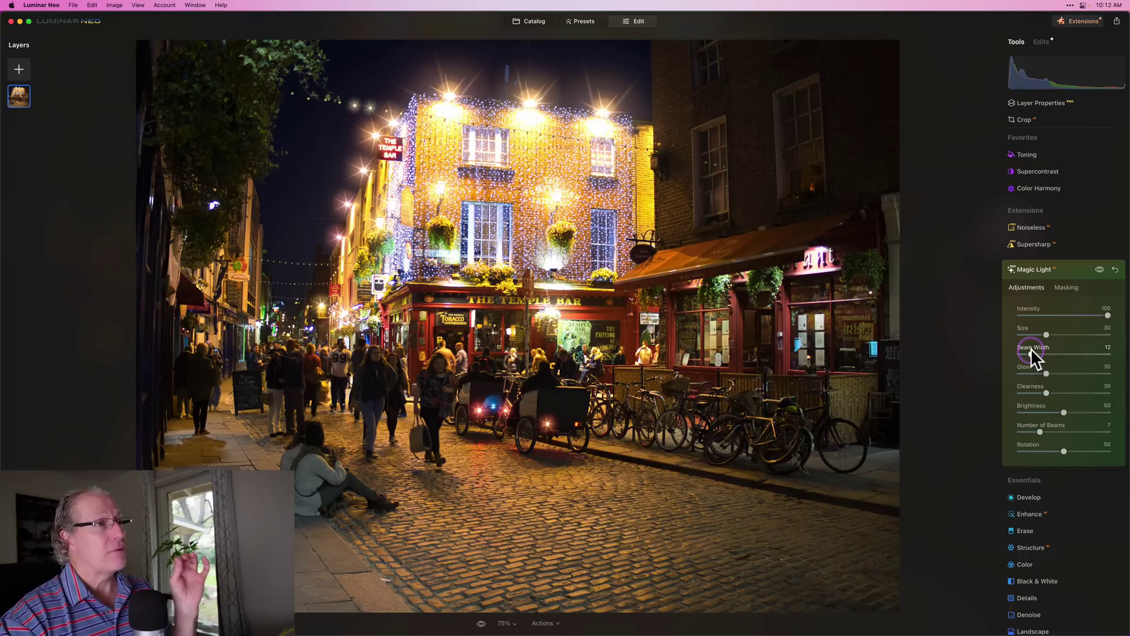
left_click_drag(1030, 348, 1031, 348)
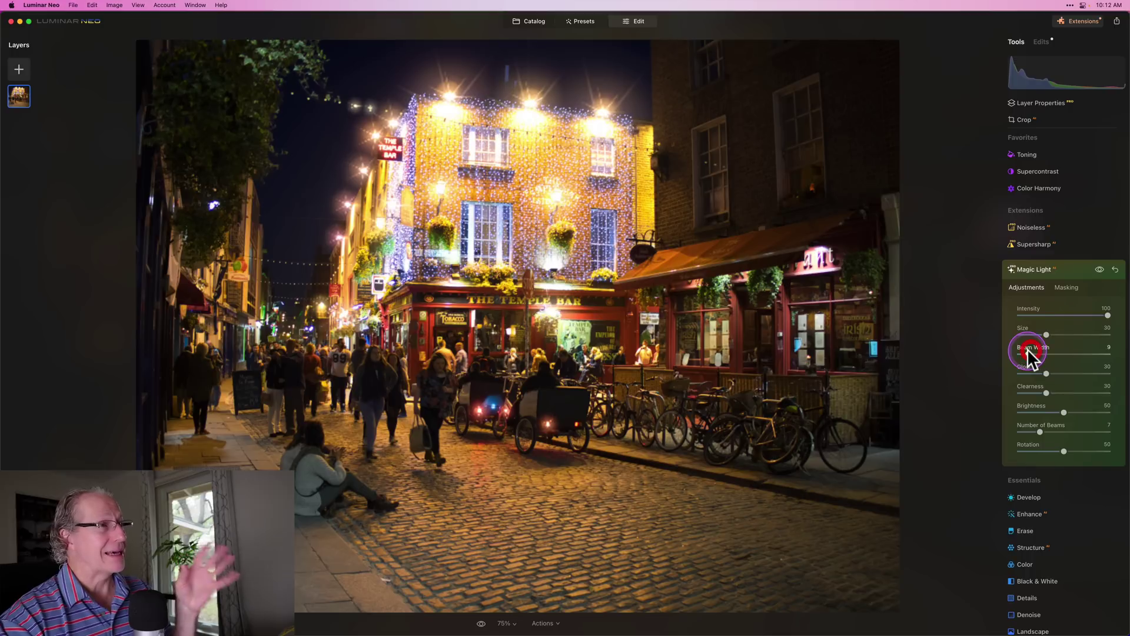
left_click(1045, 374)
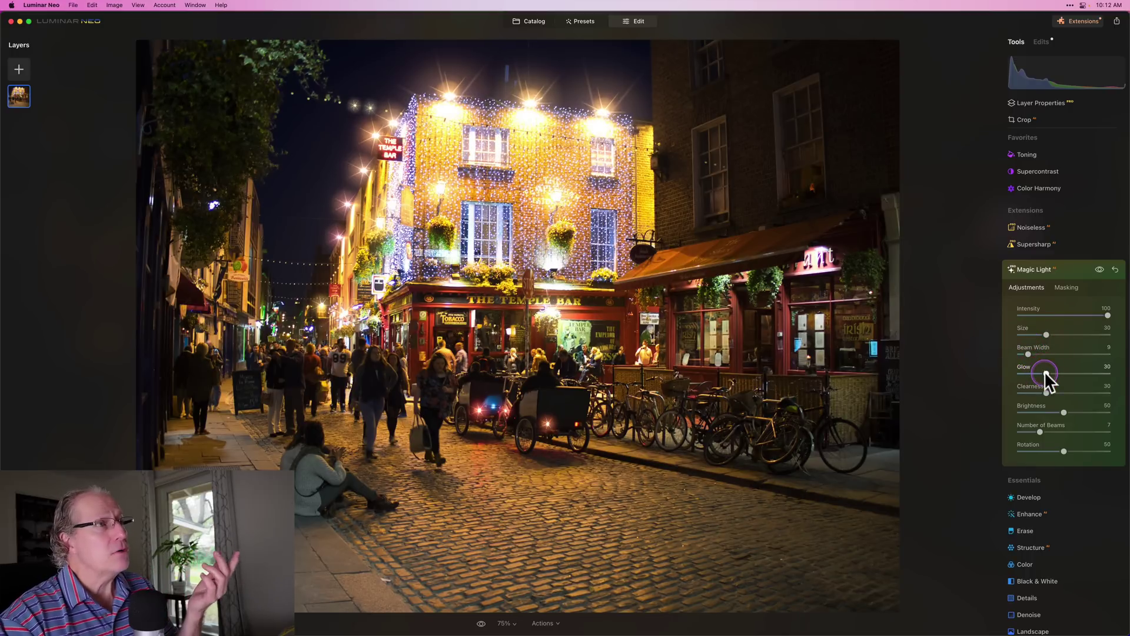
left_click_drag(1045, 374, 1063, 370)
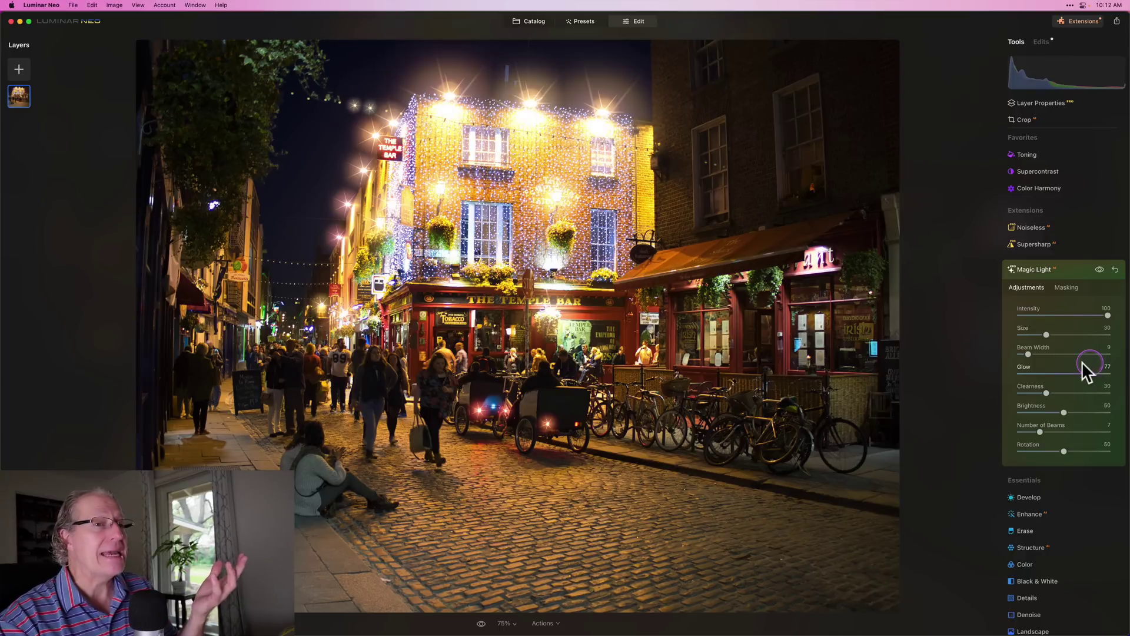
left_click_drag(1083, 362, 1041, 365)
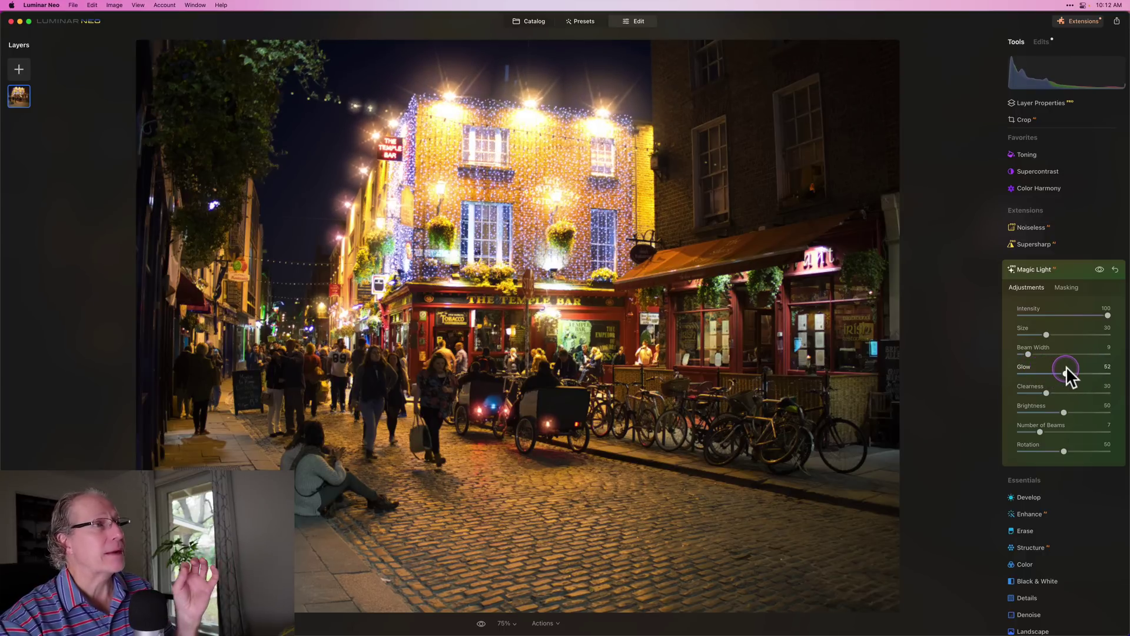
left_click_drag(1061, 369, 1049, 372)
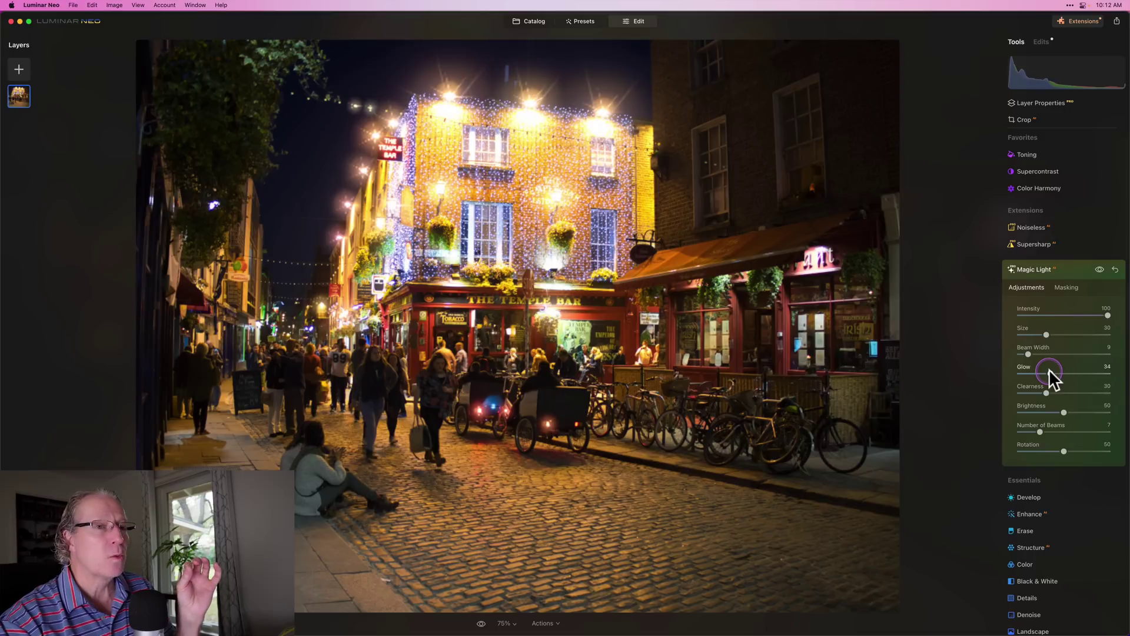
left_click(1099, 269)
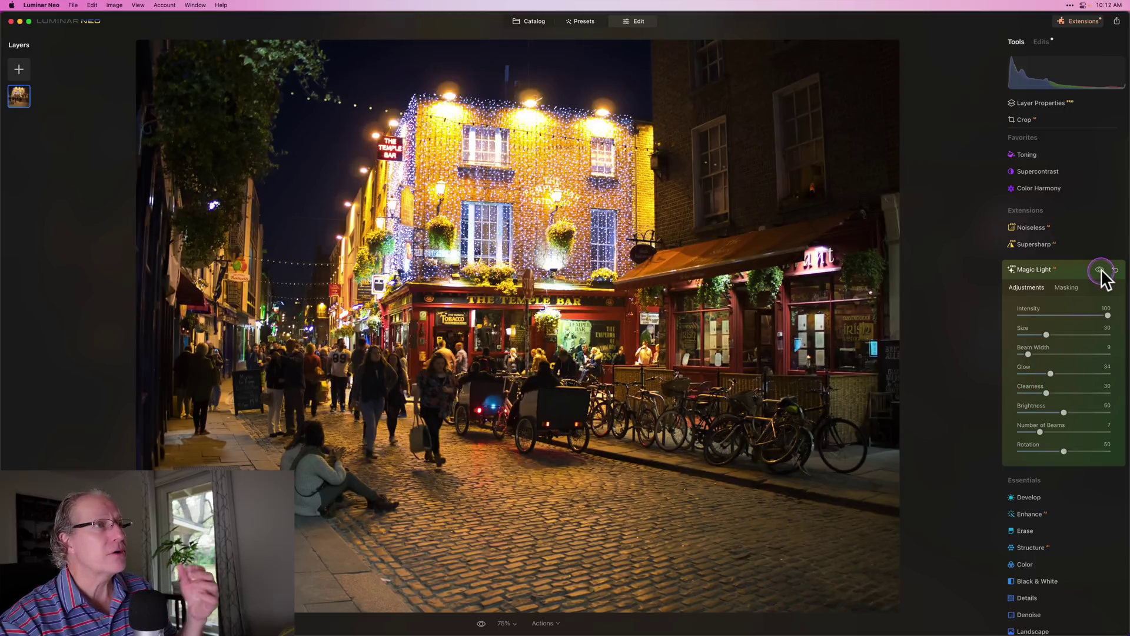
- Set the Temple Bar starbursts to Clearness 49, Brightness 55 and 18 beams, and rotate them
left_click(1099, 270)
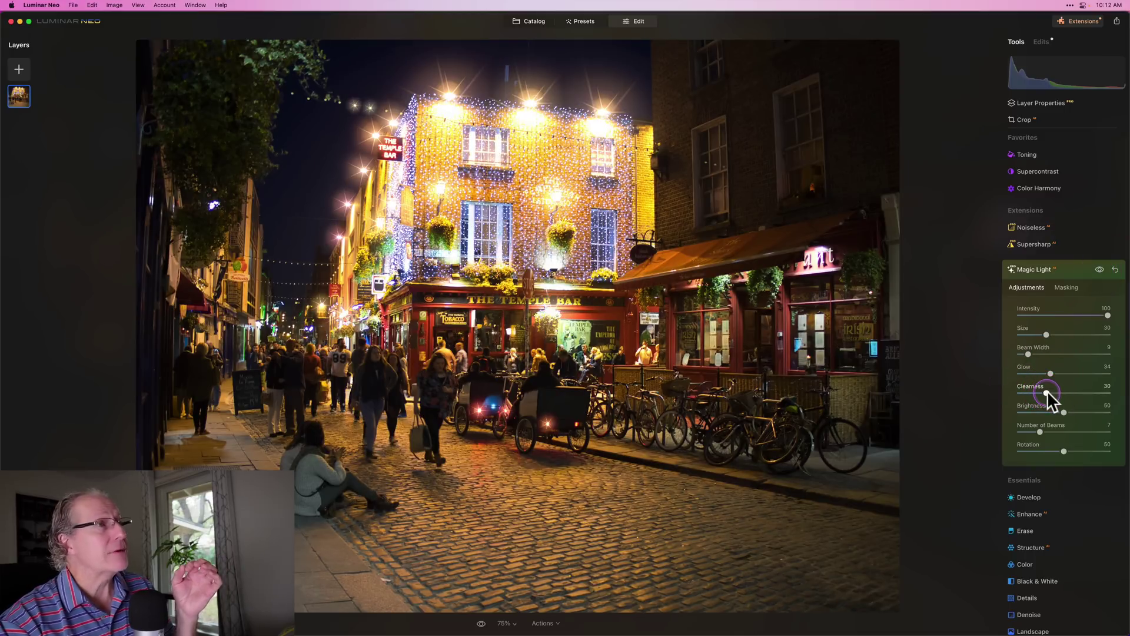
left_click_drag(1047, 391, 1095, 390)
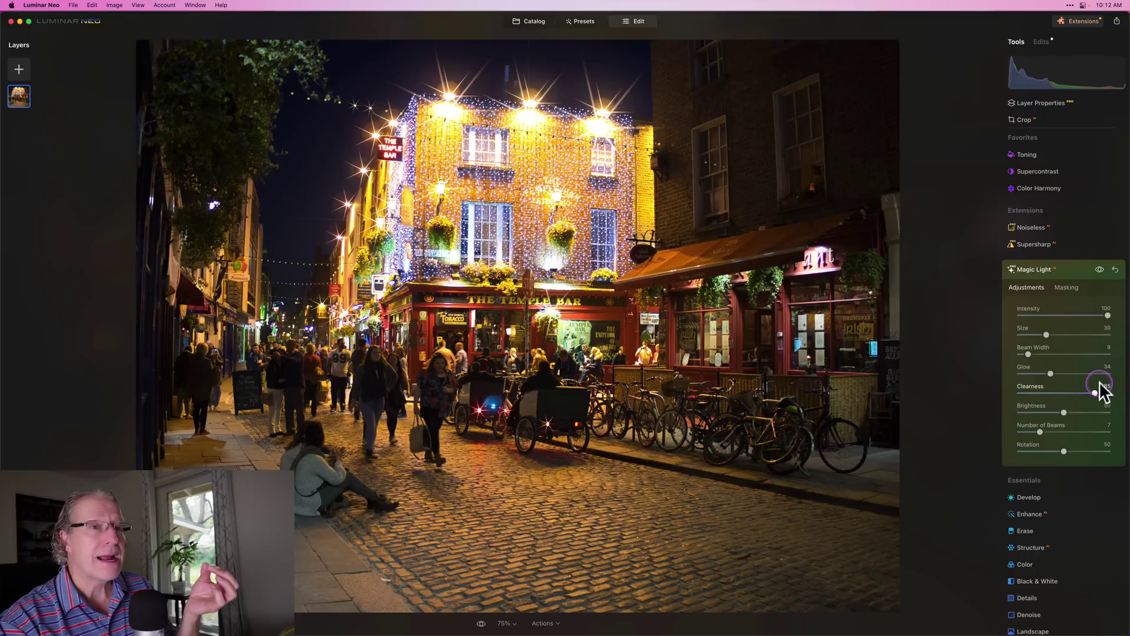
mouse_move(1098, 384)
left_mouse_down()
mouse_move(1027, 390)
mouse_move(1094, 407)
mouse_move(1069, 406)
mouse_move(1065, 423)
mouse_move(1094, 420)
mouse_move(1063, 447)
mouse_move(1086, 444)
mouse_move(1065, 445)
left_mouse_up()
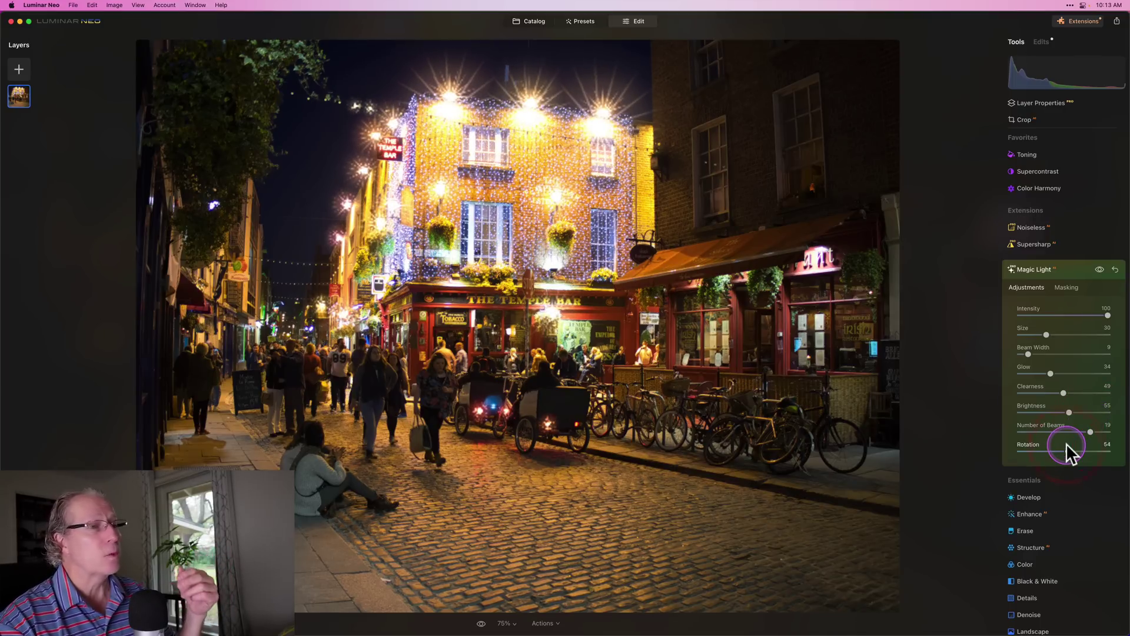
- Paint the starbursts off the rickshaw taillights with an Erase mask brush, then collapse Magic Light
left_click(1070, 288)
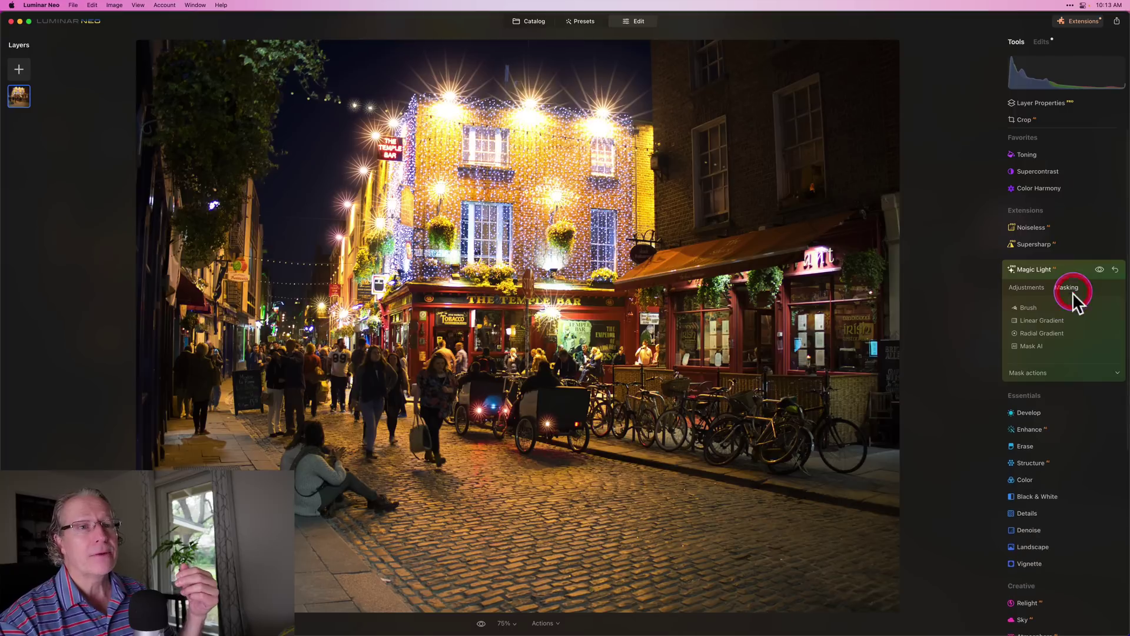
left_click(1032, 307)
left_click(1082, 324)
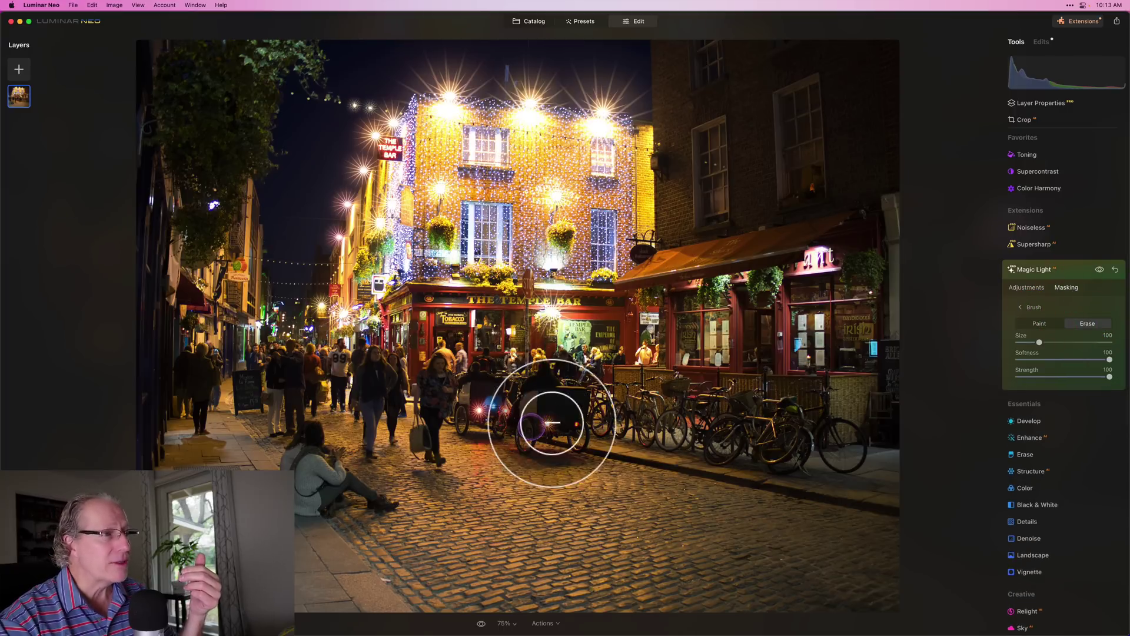
mouse_move(547, 416)
left_mouse_down()
mouse_move(485, 411)
mouse_move(496, 416)
mouse_move(494, 403)
mouse_move(592, 427)
mouse_move(474, 415)
left_mouse_up()
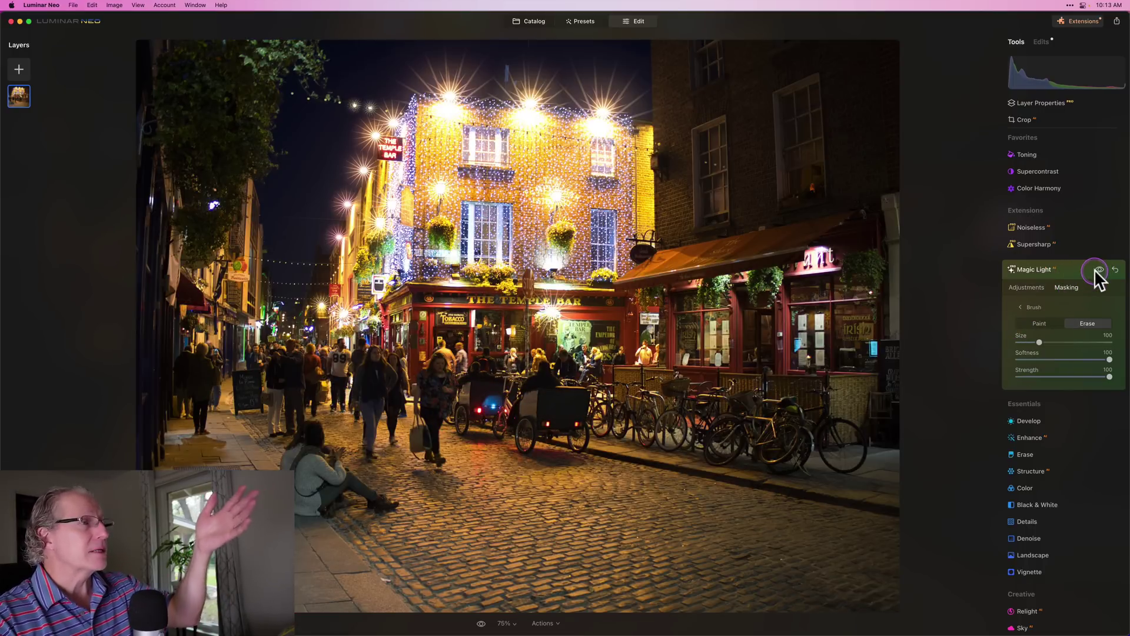
left_click(1093, 269)
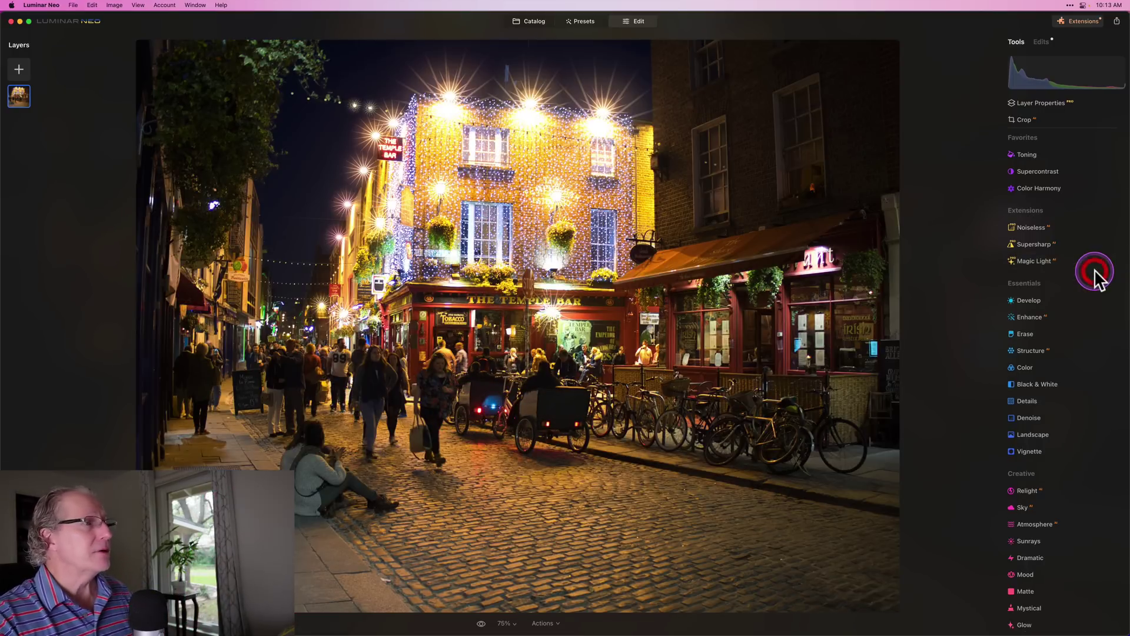
- Give the Venice canal photo Magic Light Intensity 69, then return to the Catalog
left_click(521, 23)
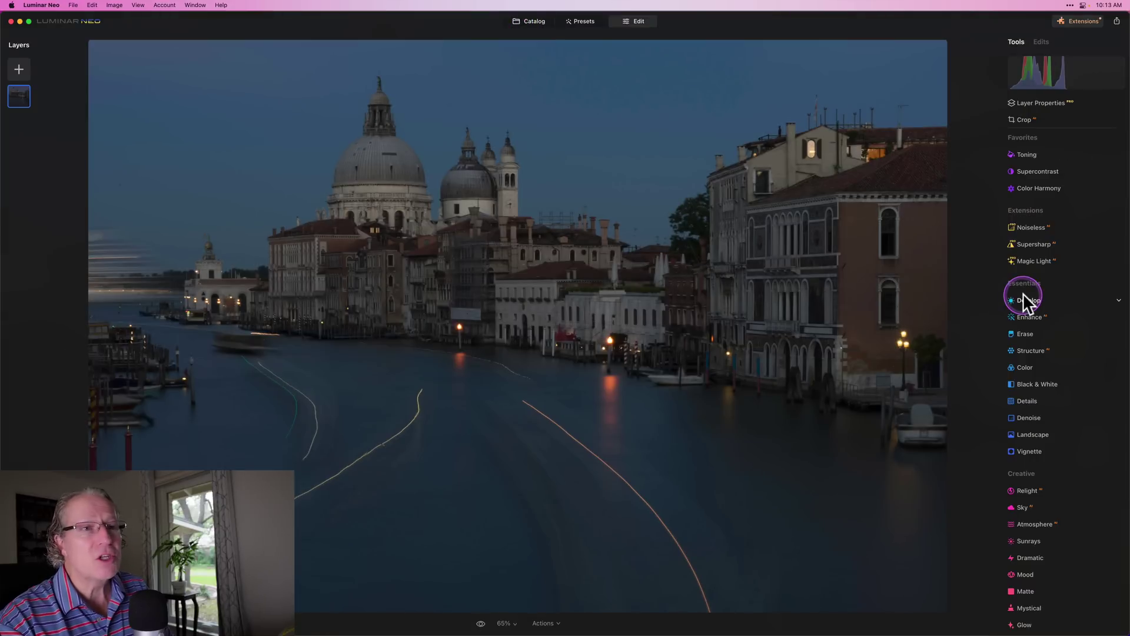
left_click(1036, 263)
left_click_drag(1053, 314, 1082, 315)
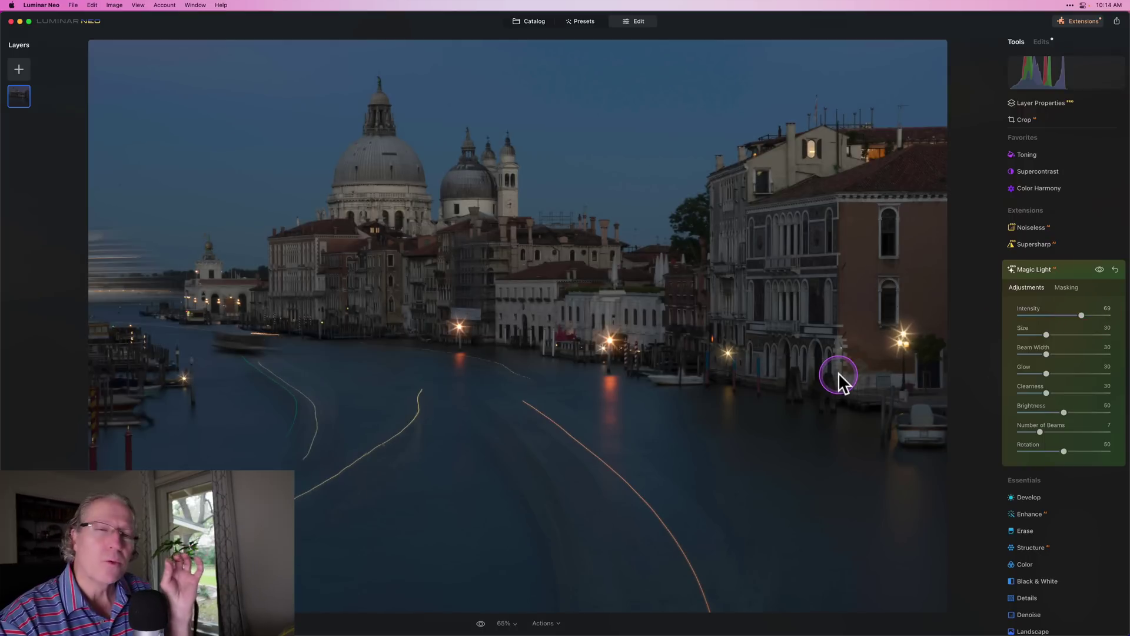
left_click(928, 363)
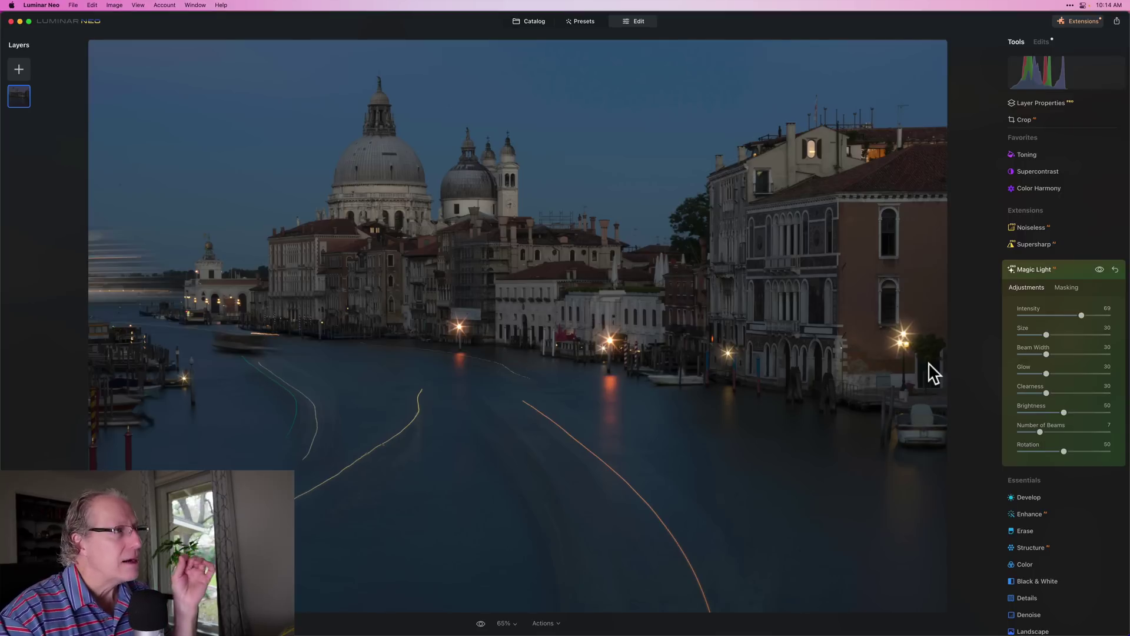
left_click(991, 322)
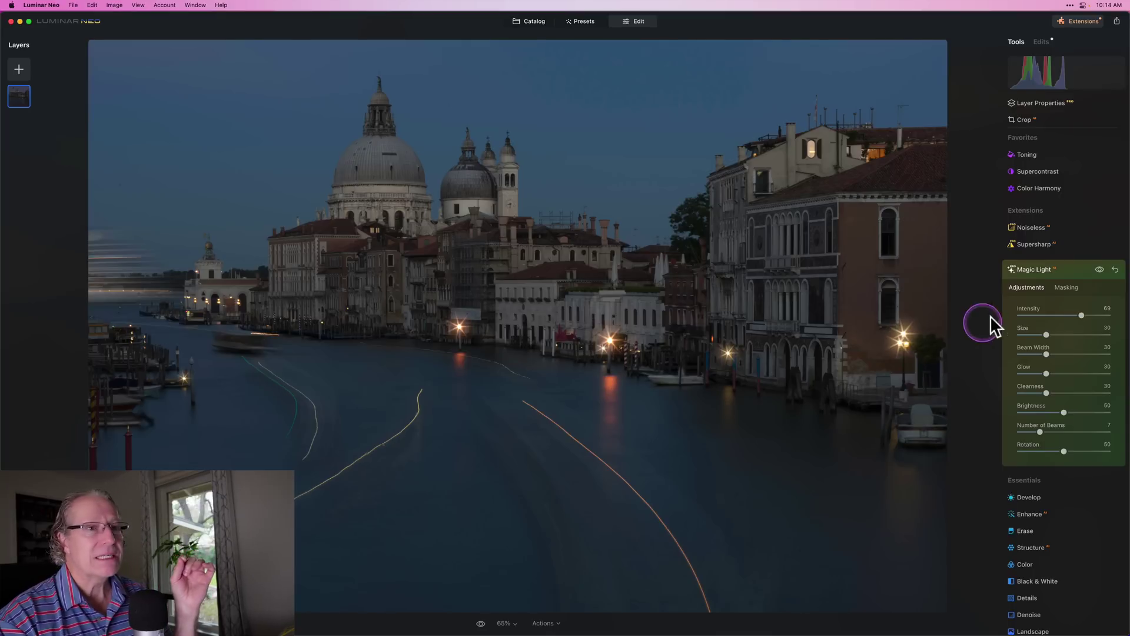
left_click(635, 21)
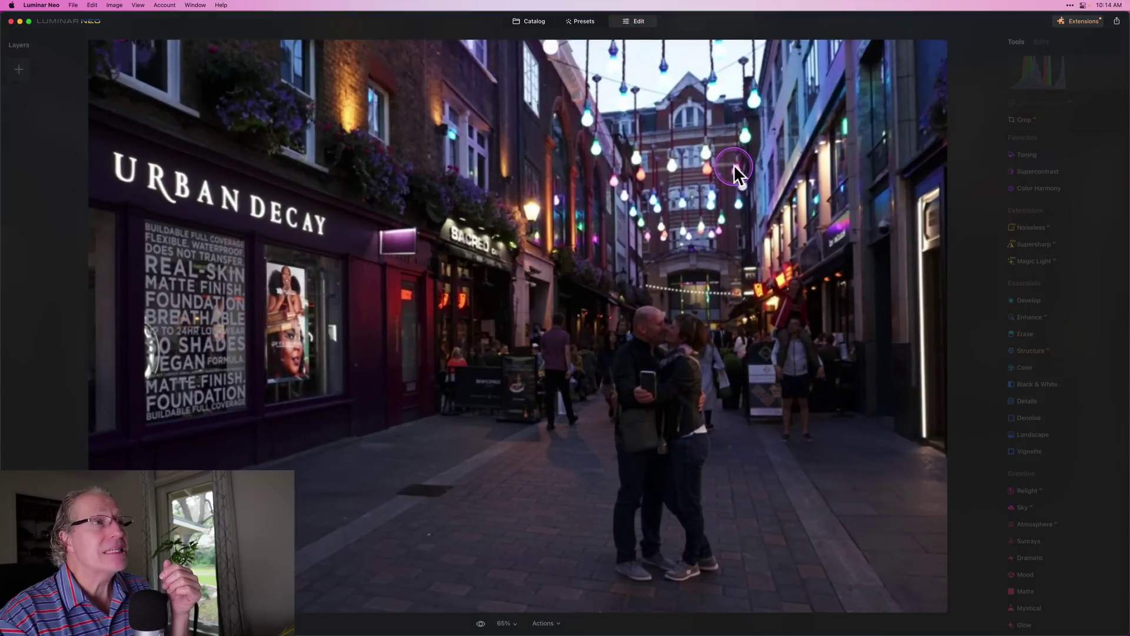
- Open the London Carnaby street photo in the Edit view
left_click(532, 23)
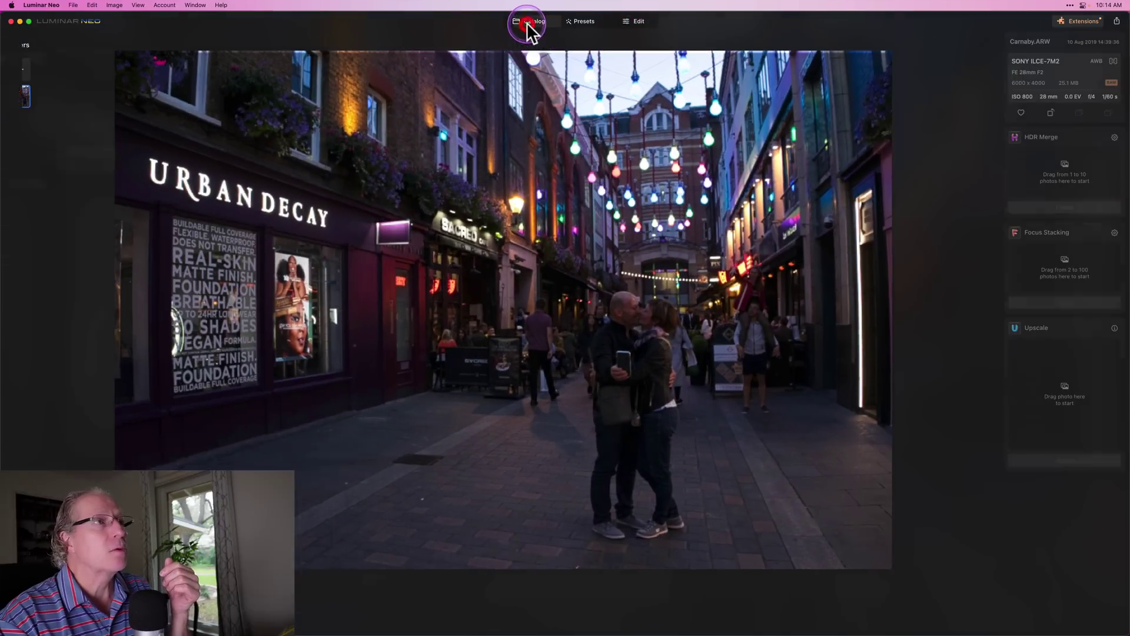
left_click(1034, 87)
left_click(639, 24)
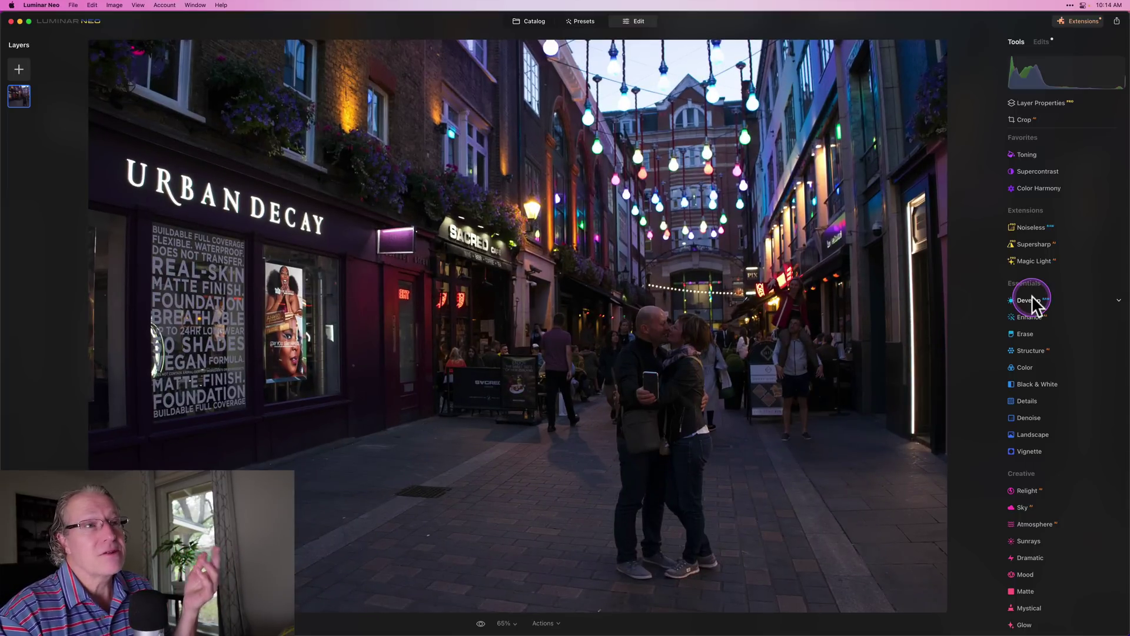
- Add Magic Light starbursts to the hanging bulbs at Intensity 72
left_click(1033, 259)
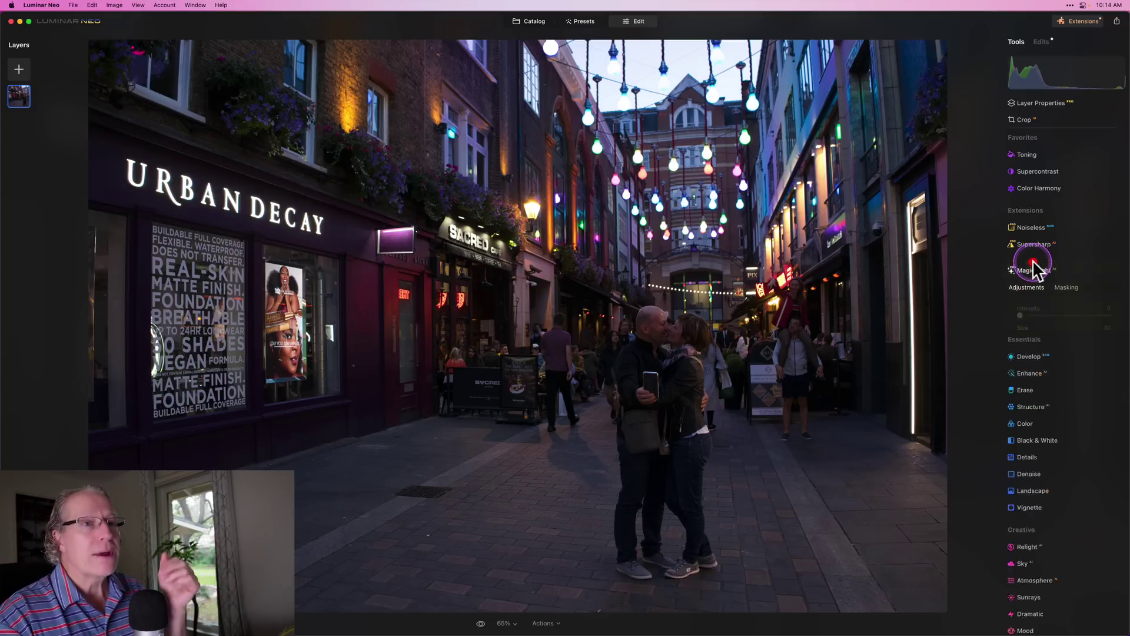
left_click(1019, 314)
left_click_drag(1019, 313, 1088, 302)
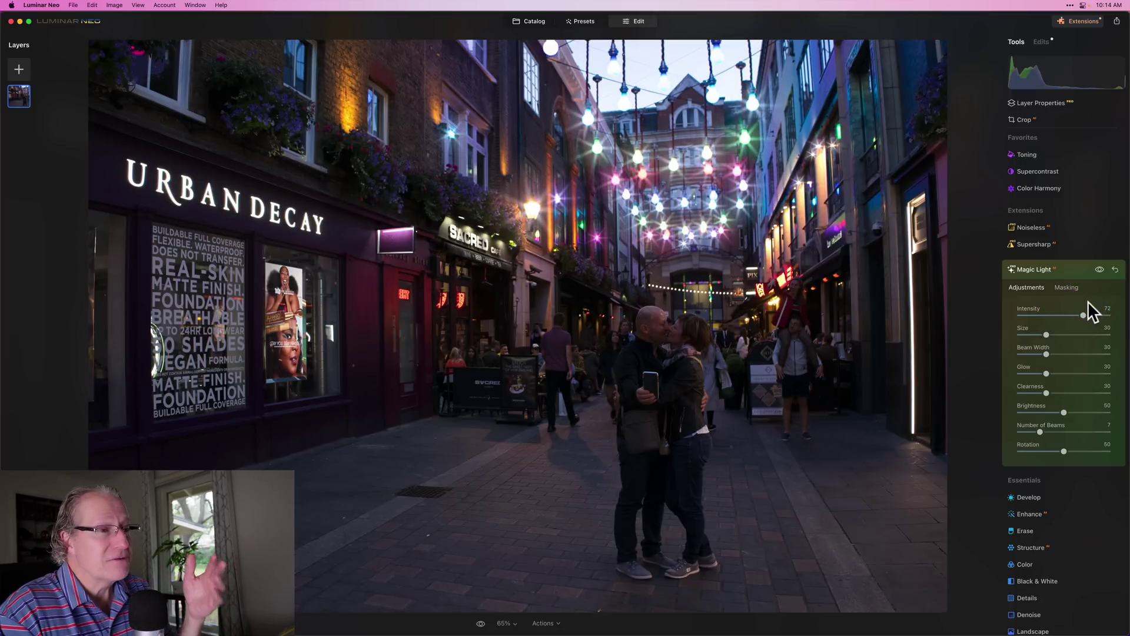
- Toggle Magic Light off and back on to compare the starbursts with the original
left_click(1099, 269)
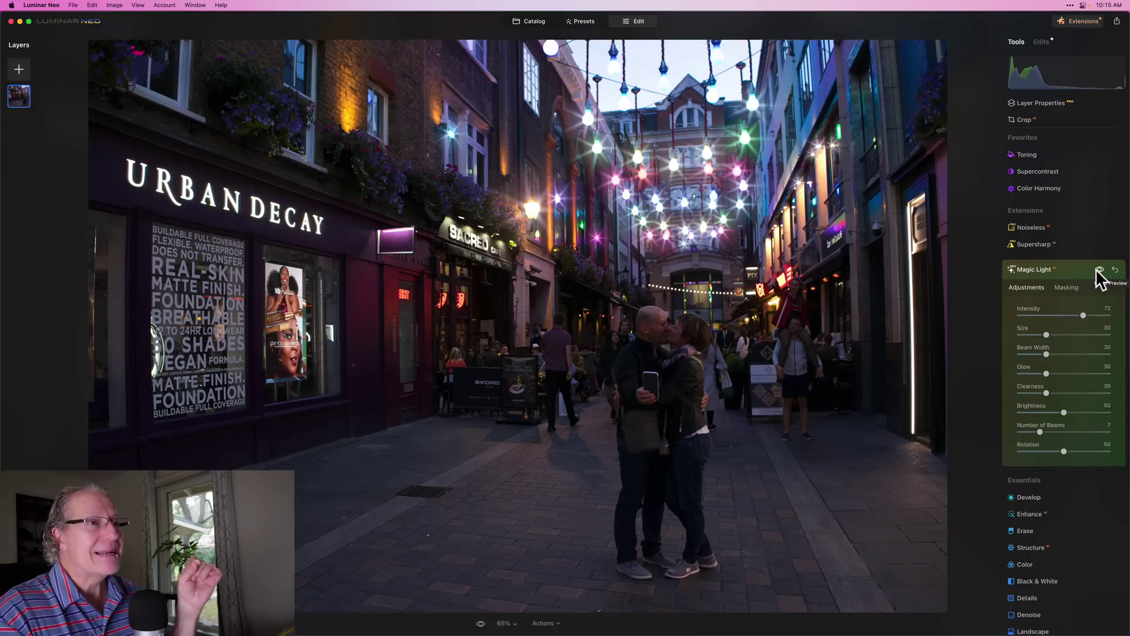
left_click(1099, 269)
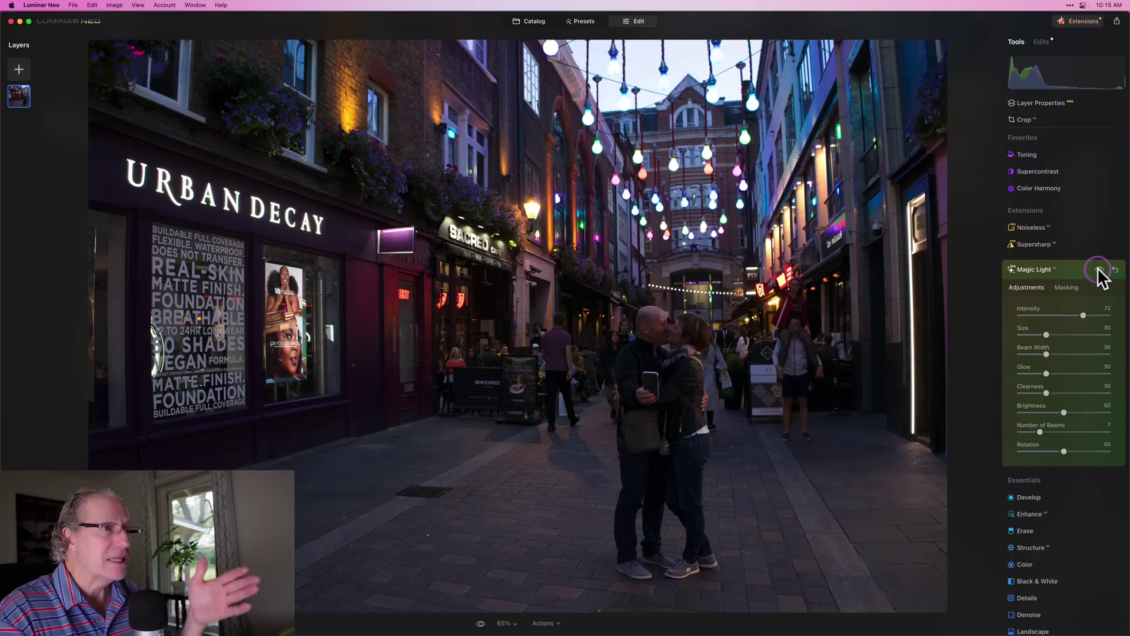
left_click(1099, 269)
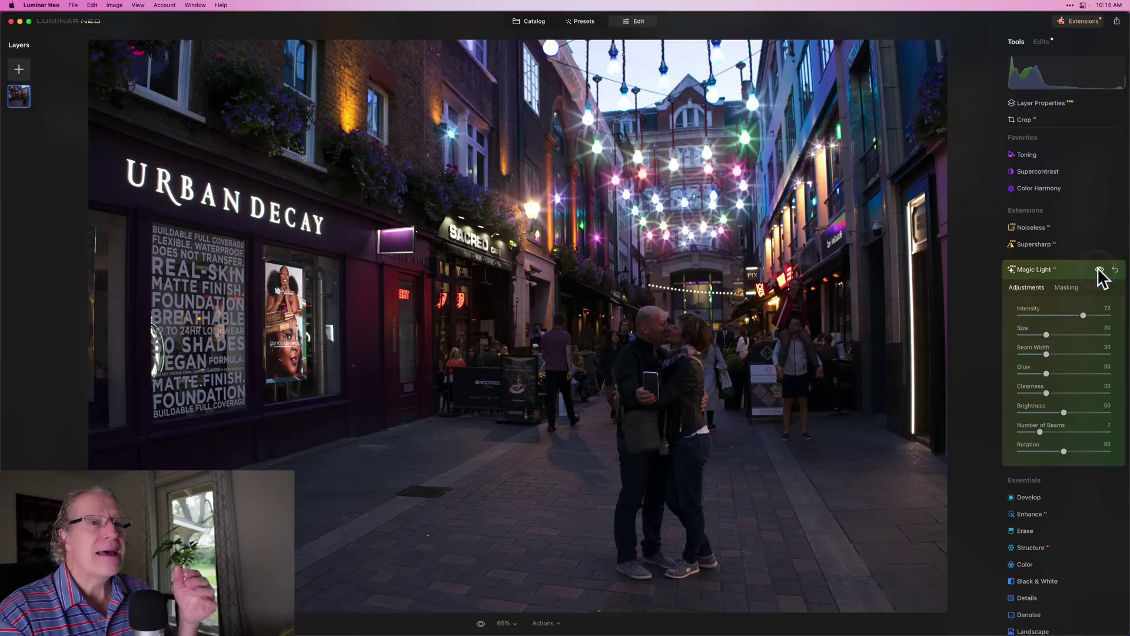